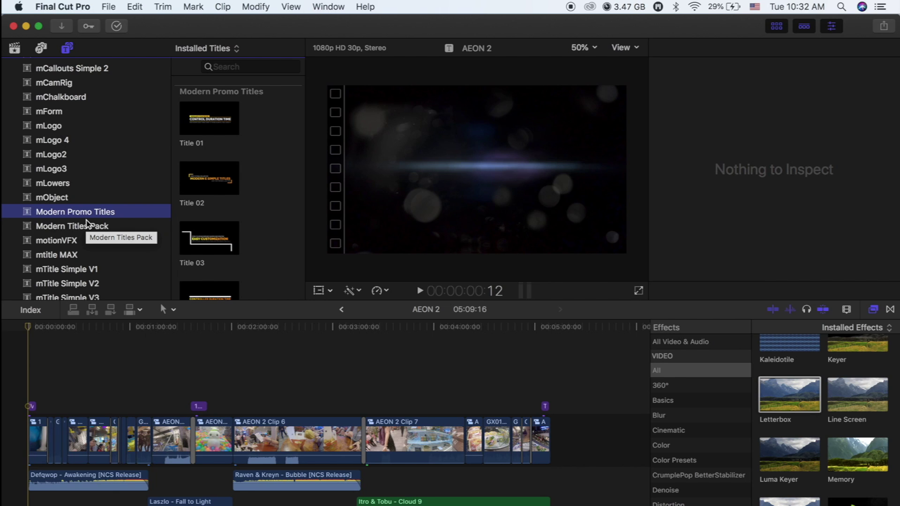
- Place the mObject Hollywood Title on the timeline, slide it about 13 seconds later, and select it
{"action": "left_click", "coordinate": [67, 197]}
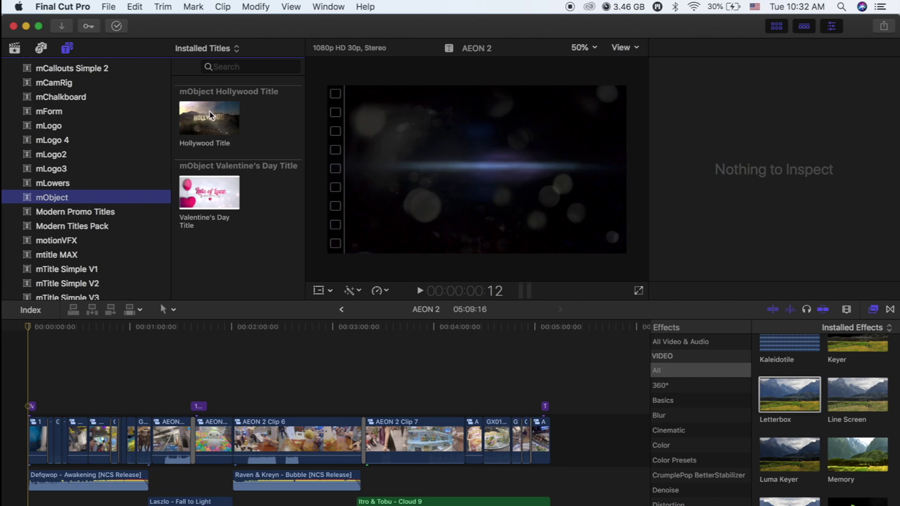
{"action": "left_click_drag", "start_coordinate": [210, 111], "coordinate": [27, 388]}
{"action": "key", "text": "super+equal"}
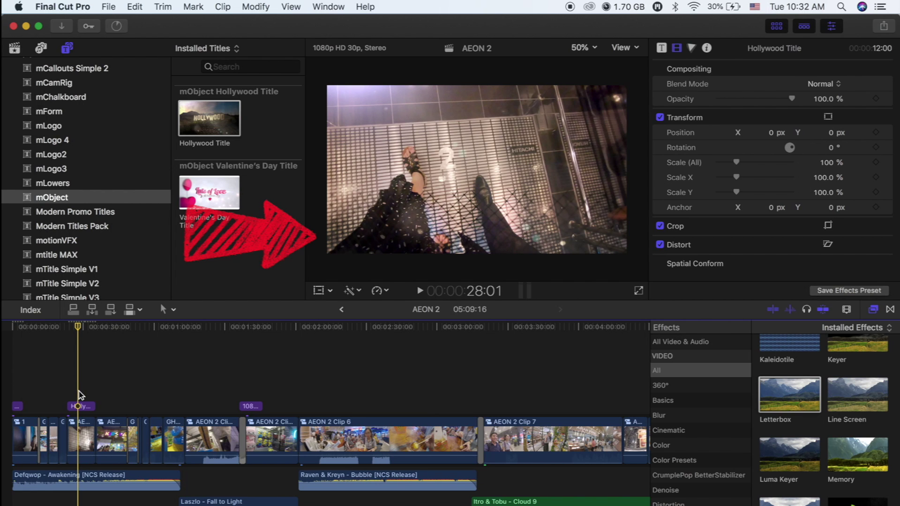
{"action": "mouse_move", "coordinate": [82, 408]}
{"action": "left_mouse_down"}
{"action": "mouse_move", "coordinate": [120, 411]}
{"action": "mouse_move", "coordinate": [112, 411]}
{"action": "left_mouse_up"}
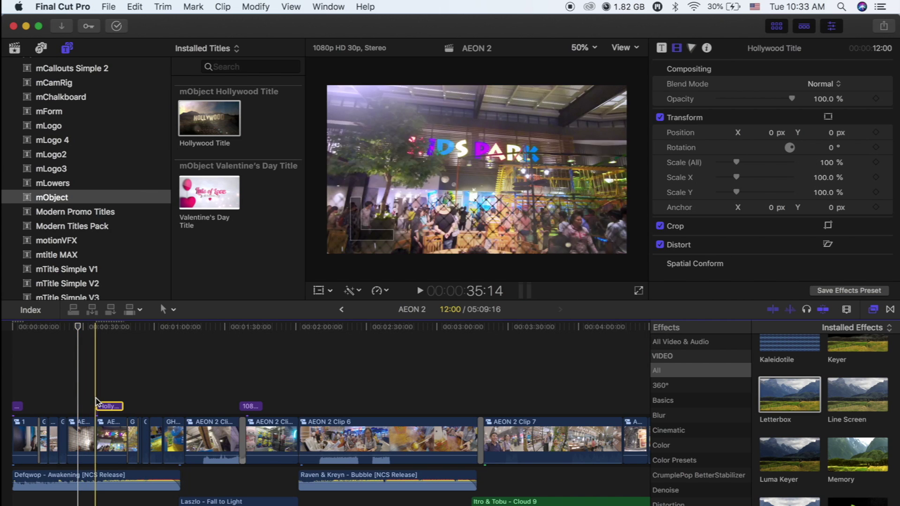
{"action": "left_click", "coordinate": [106, 396]}
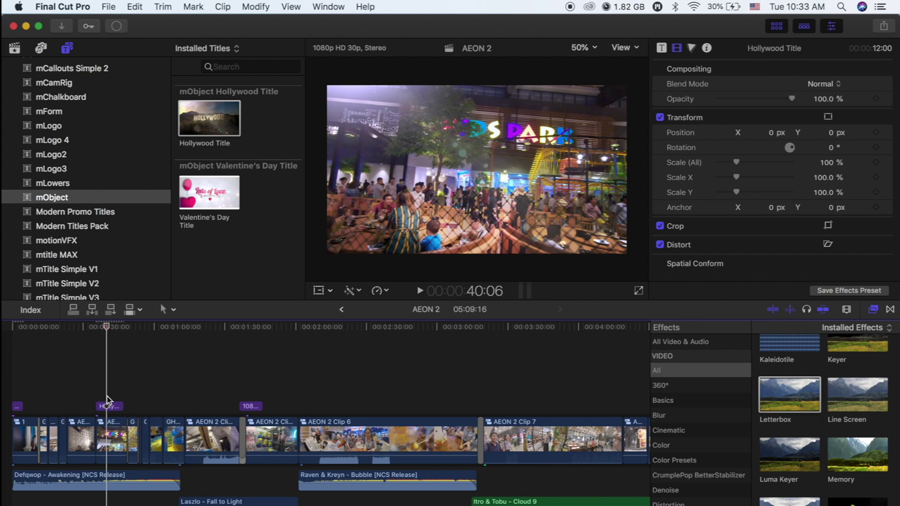
{"action": "left_click", "coordinate": [115, 408]}
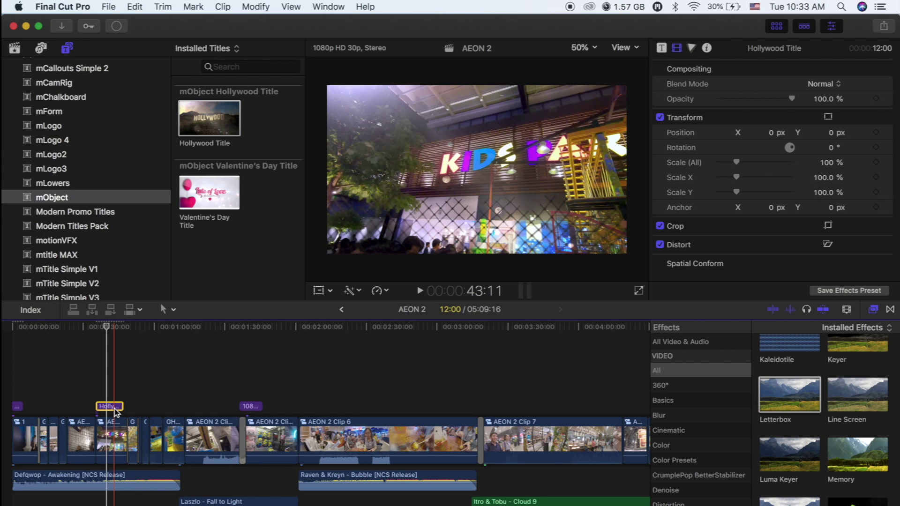
- In the Title inspector, set Blur Amount 7, BG Blur 88, Dirt Opacity 80.19%, Flare Opacity 2, Mountains Blur 79
{"action": "key", "text": "ctrl+shift+Tab"}
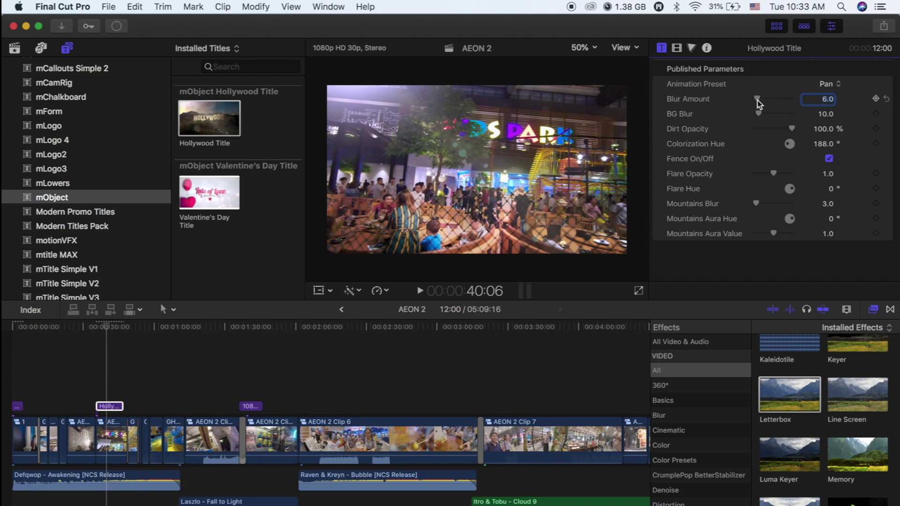
{"action": "left_click_drag", "start_coordinate": [801, 102], "coordinate": [784, 129]}
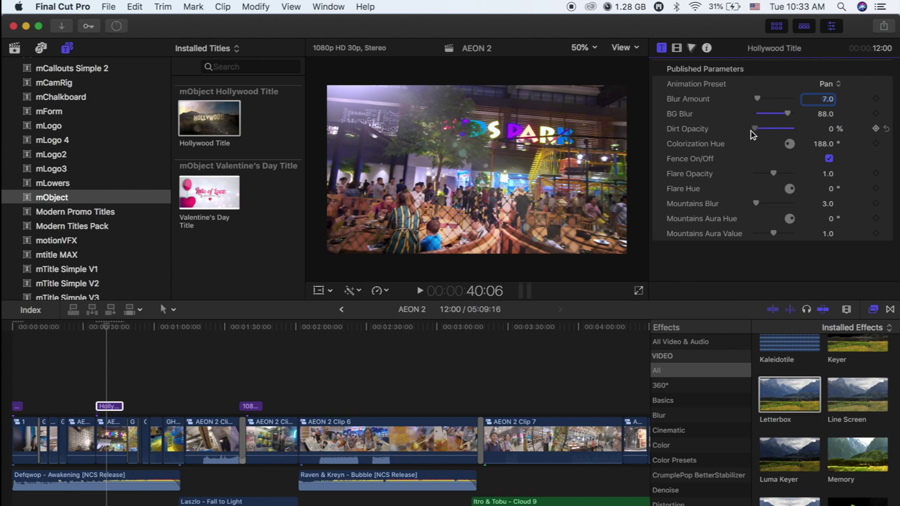
{"action": "left_click_drag", "start_coordinate": [773, 173], "coordinate": [791, 176]}
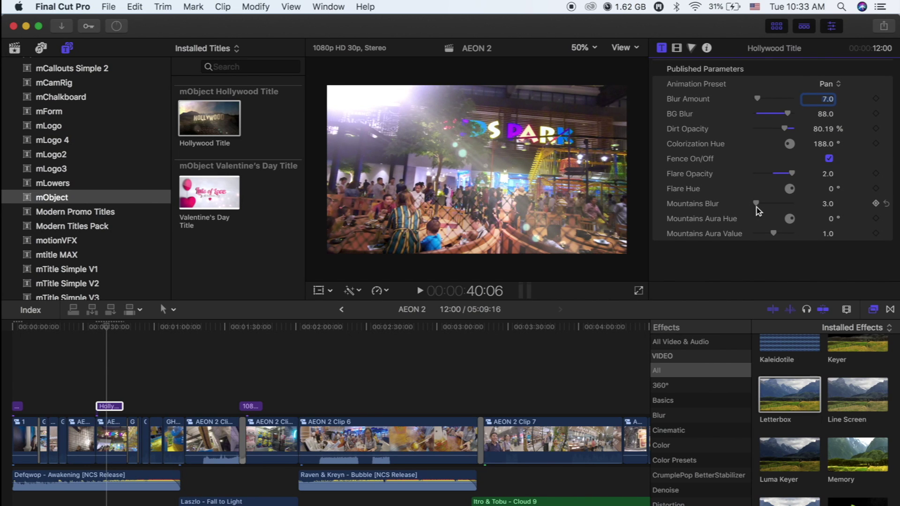
{"action": "left_click_drag", "start_coordinate": [764, 204], "coordinate": [781, 239]}
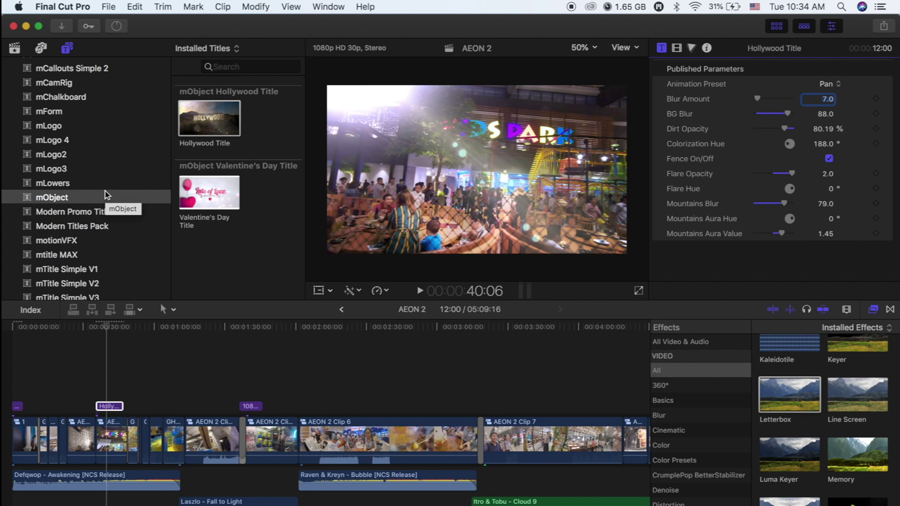
{"action": "key", "text": "super+2"}
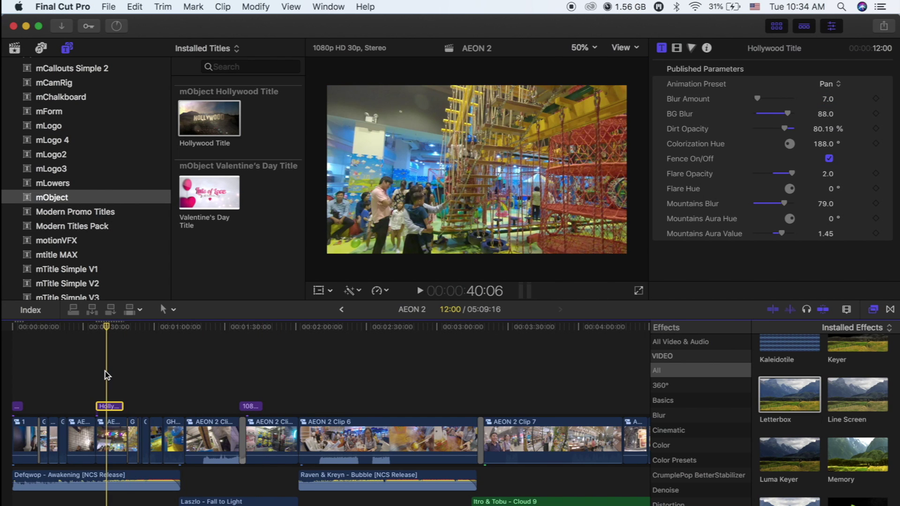
{"action": "left_click", "coordinate": [107, 374]}
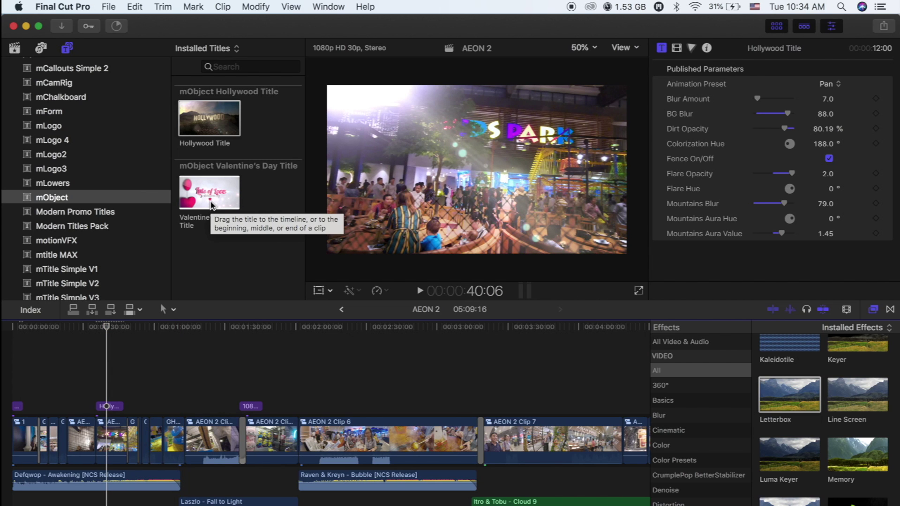
- Add the 10-second Valentine's Day Title, preview it, and move it to the timeline start
{"action": "left_click_drag", "start_coordinate": [211, 204], "coordinate": [182, 376]}
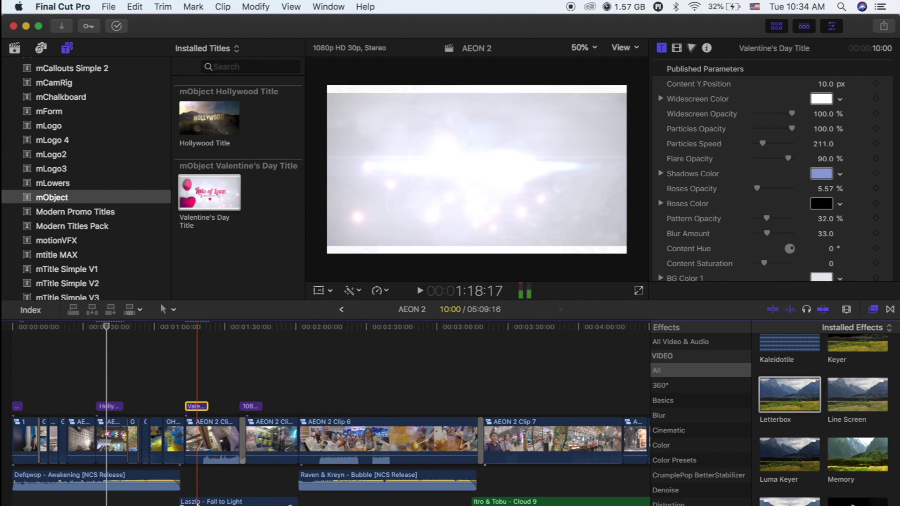
{"action": "left_click", "coordinate": [197, 502]}
{"action": "left_click", "coordinate": [195, 405]}
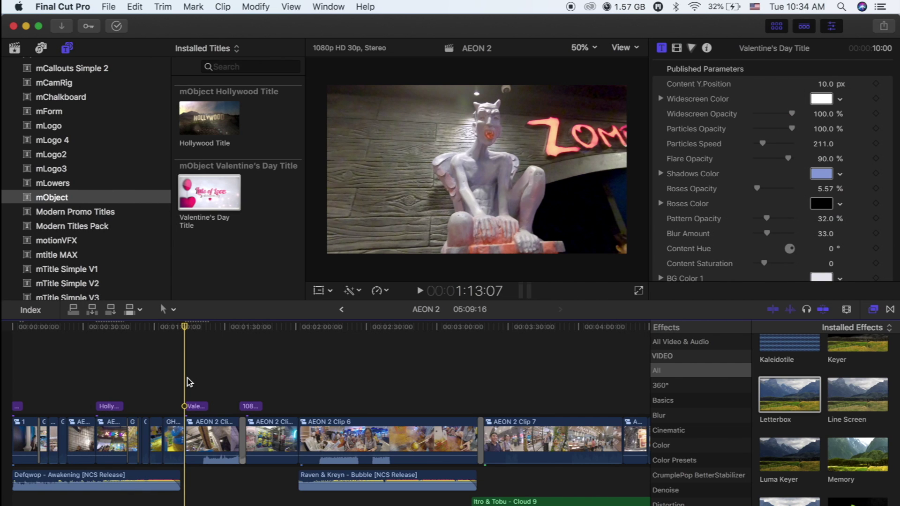
{"action": "key", "text": "space"}
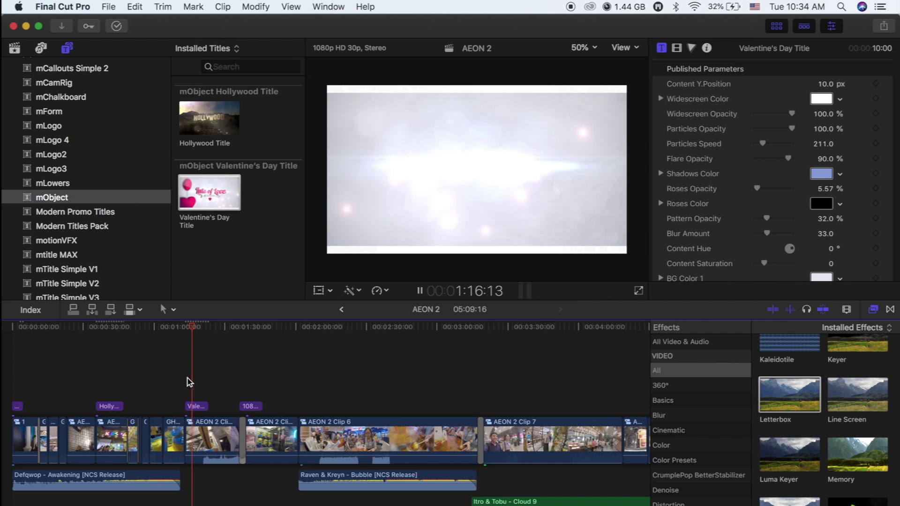
{"action": "key", "text": "space"}
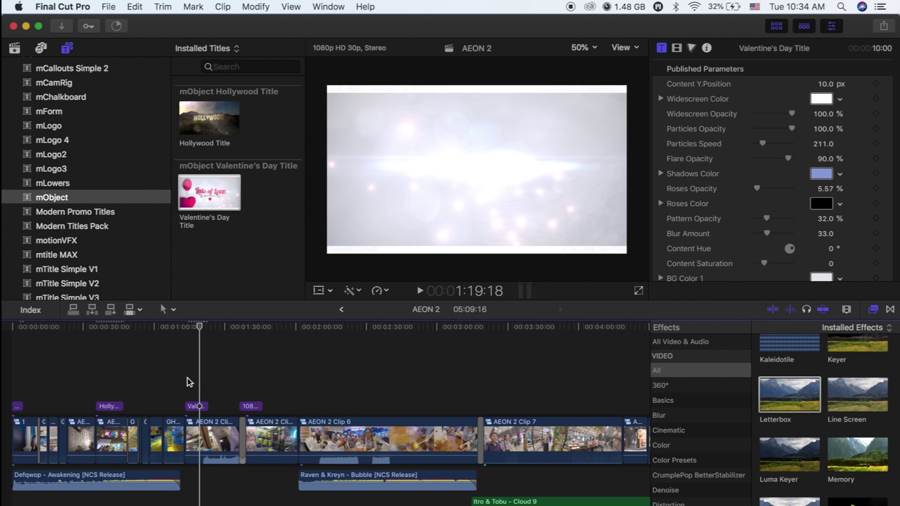
{"action": "left_click", "coordinate": [196, 405]}
{"action": "left_click_drag", "start_coordinate": [192, 406], "coordinate": [5, 440]}
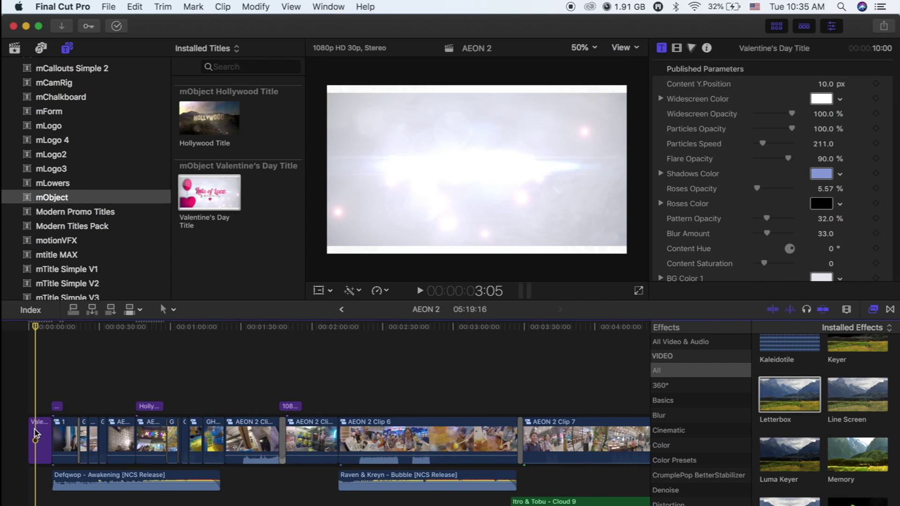
- Give the Valentine's Day Title black widescreen bars, green shadows and a dark red BG Color 1
{"action": "left_click", "coordinate": [676, 51]}
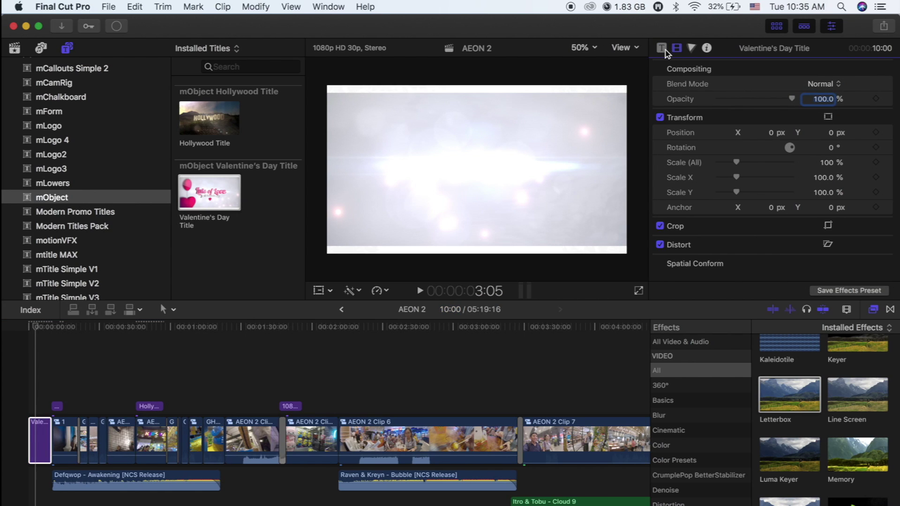
{"action": "left_click", "coordinate": [661, 48]}
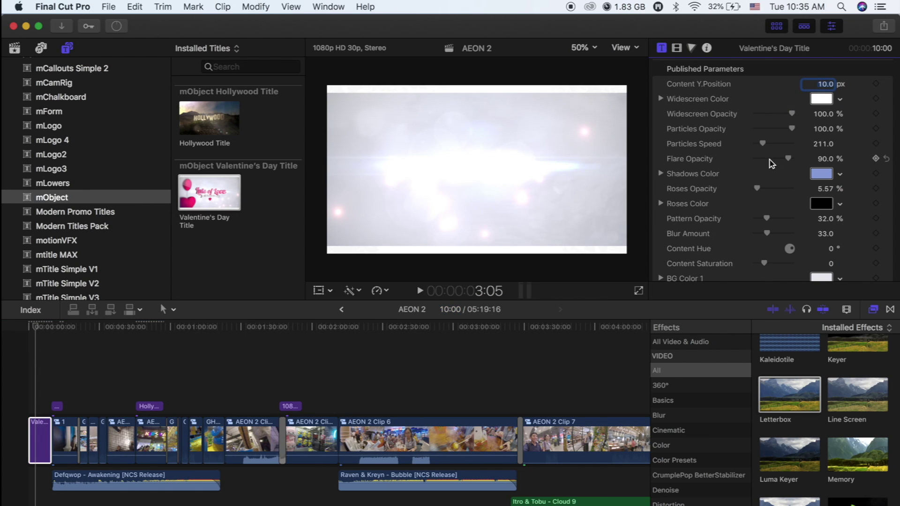
{"action": "left_click", "coordinate": [839, 101]}
{"action": "left_click_drag", "start_coordinate": [825, 126], "coordinate": [814, 160]}
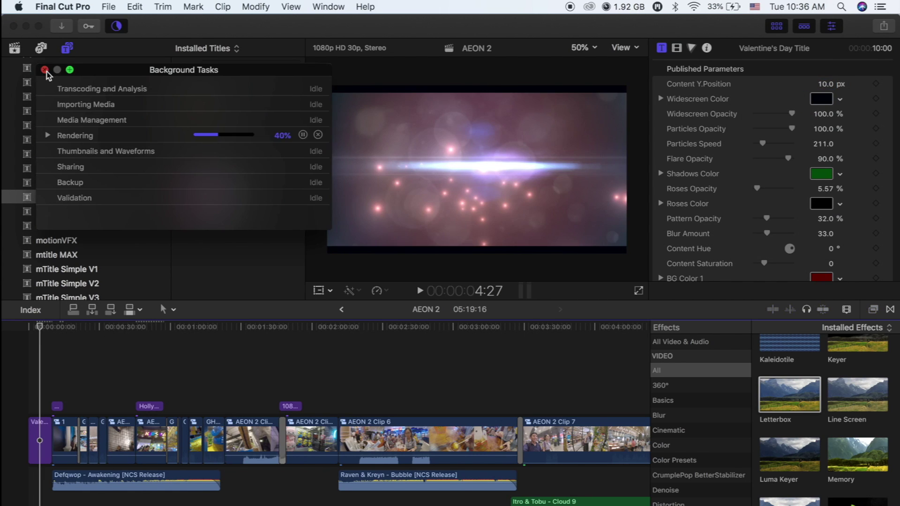
{"action": "left_click", "coordinate": [43, 71]}
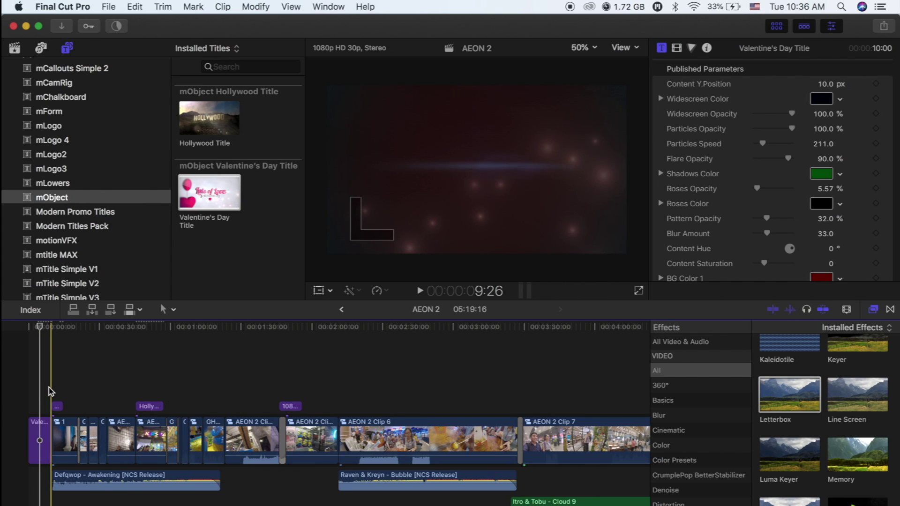
{"action": "scroll", "coordinate": [61, 240], "scroll_direction": "up", "scroll_amount": 3}
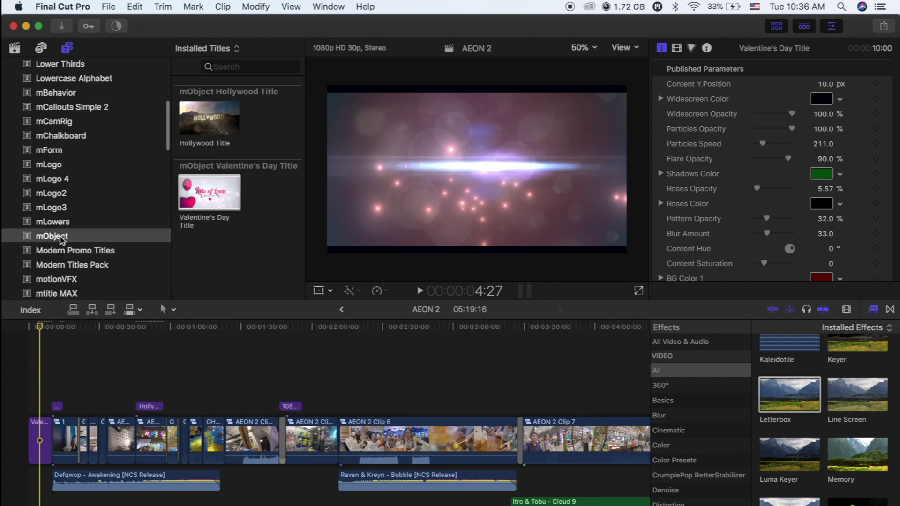
{"action": "scroll", "coordinate": [60, 235], "scroll_direction": "down", "scroll_amount": 6}
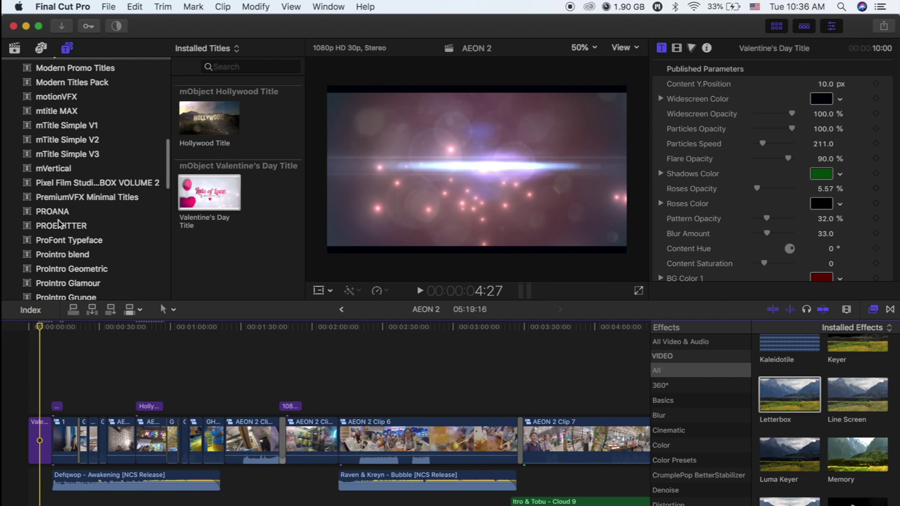
- Show the mVertical titles and select AEON 2 Clip 5 in the timeline
{"action": "left_click", "coordinate": [49, 171]}
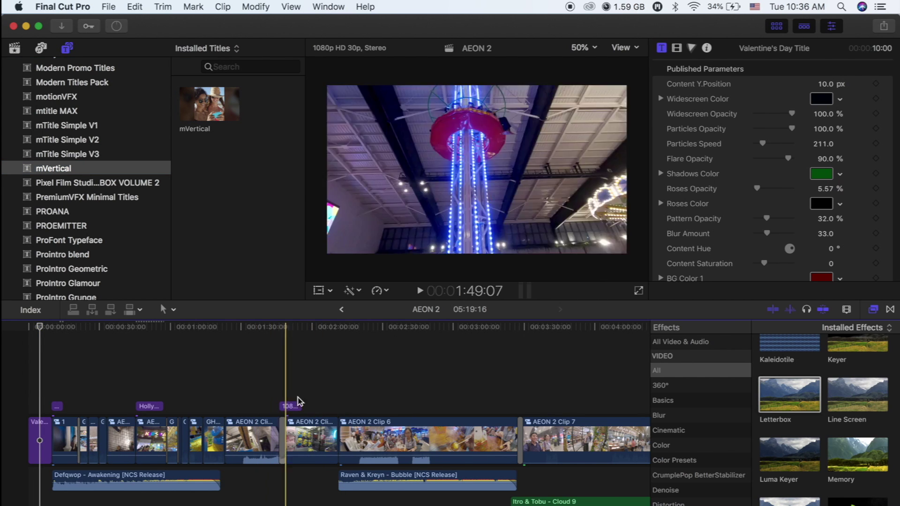
{"action": "left_click", "coordinate": [302, 413]}
{"action": "left_click", "coordinate": [319, 426]}
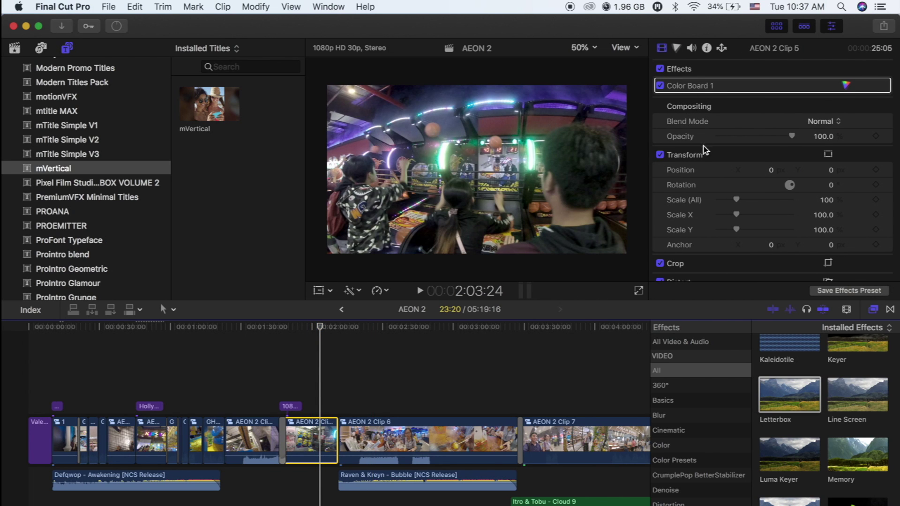
- Crop AEON 2 Clip 5, trimming 375 px off the left and 219 px off the right
{"action": "left_click", "coordinate": [673, 49]}
{"action": "scroll", "coordinate": [846, 245], "scroll_direction": "down", "scroll_amount": 1}
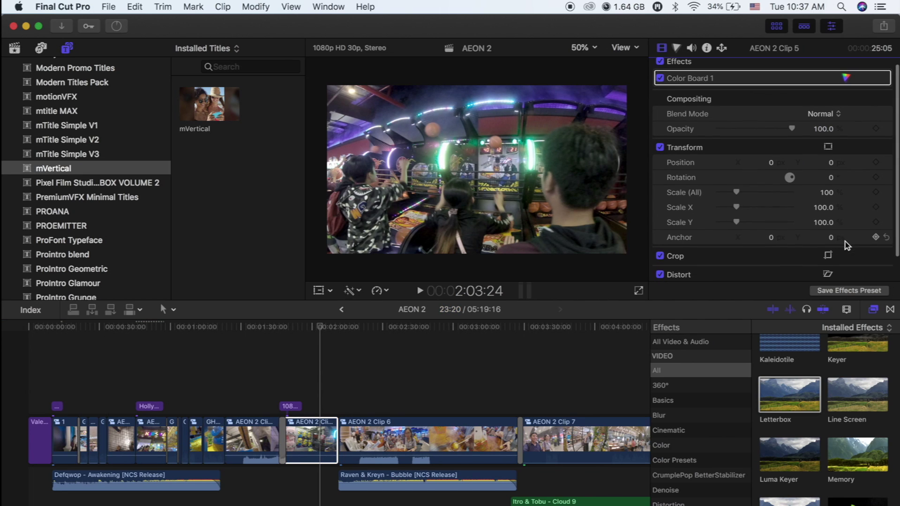
{"action": "left_click", "coordinate": [828, 254]}
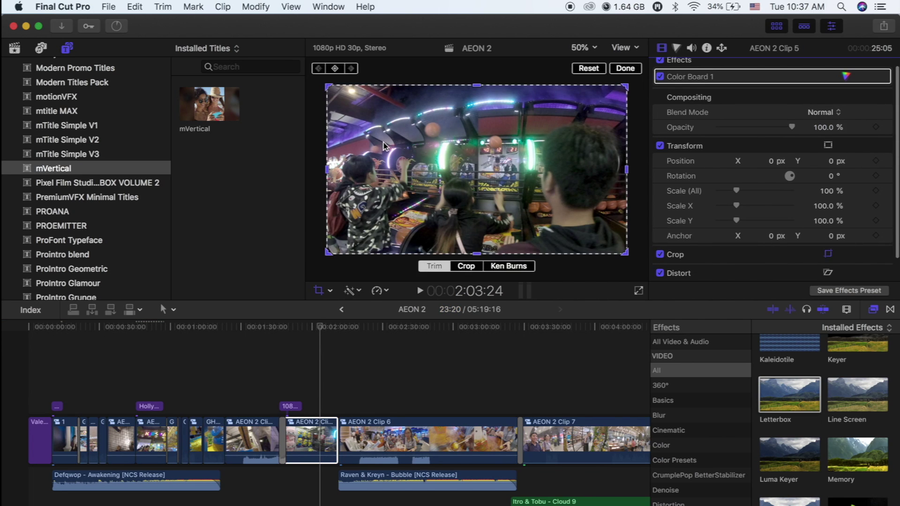
{"action": "left_click_drag", "start_coordinate": [329, 173], "coordinate": [418, 177]}
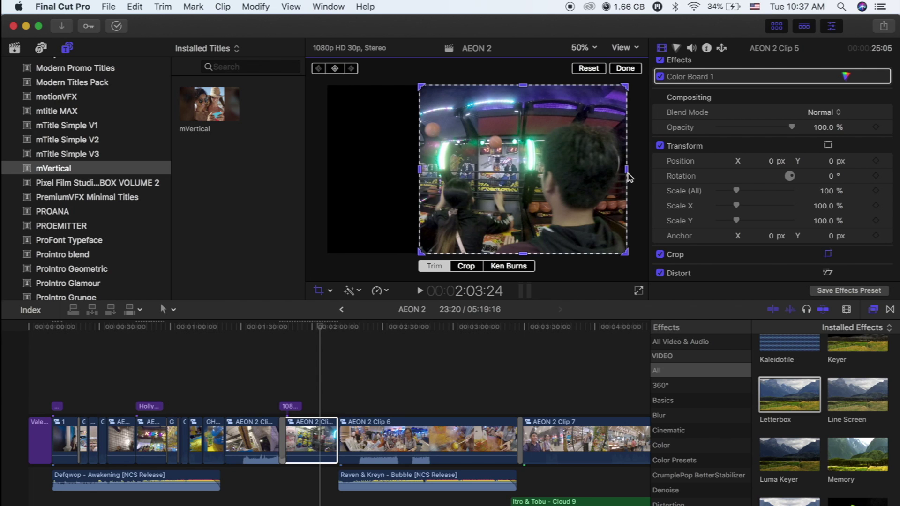
{"action": "left_click_drag", "start_coordinate": [629, 177], "coordinate": [593, 173]}
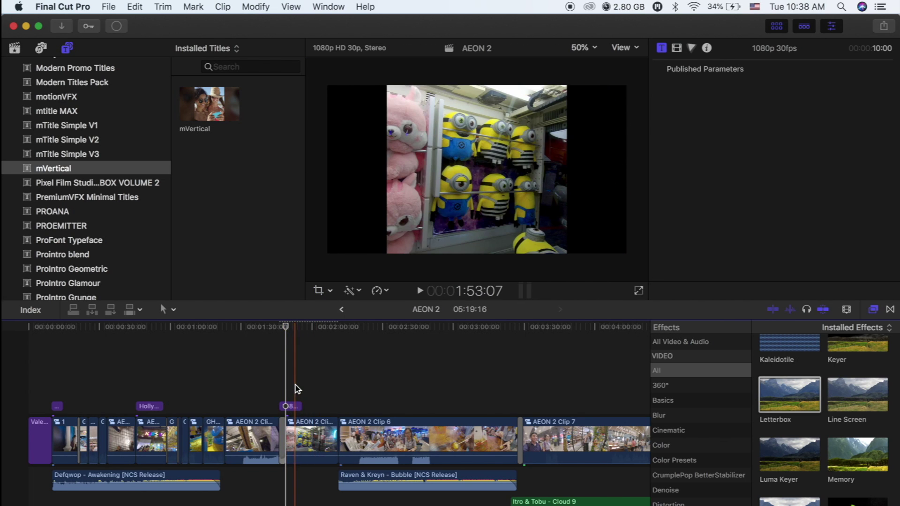
- Swap the old title above AEON 2 Clip 5 for mVertical and extend it to 22 seconds
{"action": "left_click", "coordinate": [291, 406]}
{"action": "key", "text": "Delete"}
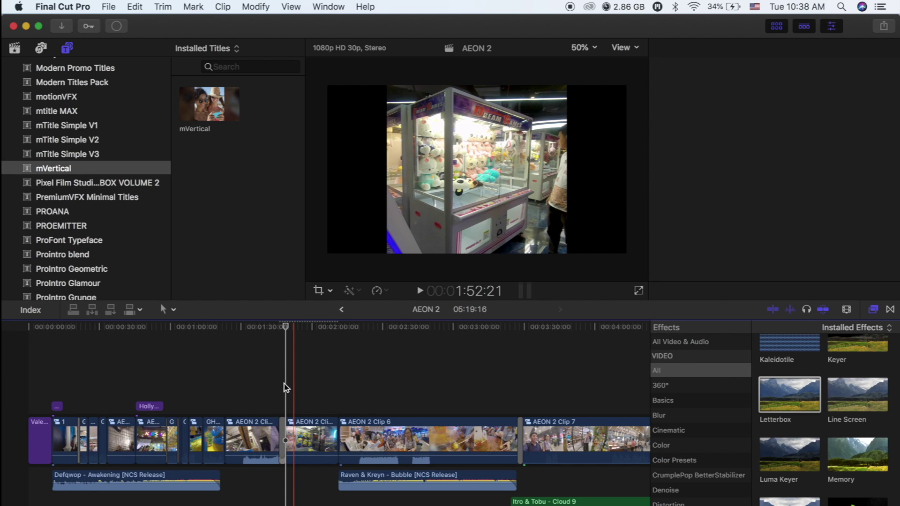
{"action": "left_click_drag", "start_coordinate": [202, 108], "coordinate": [297, 387]}
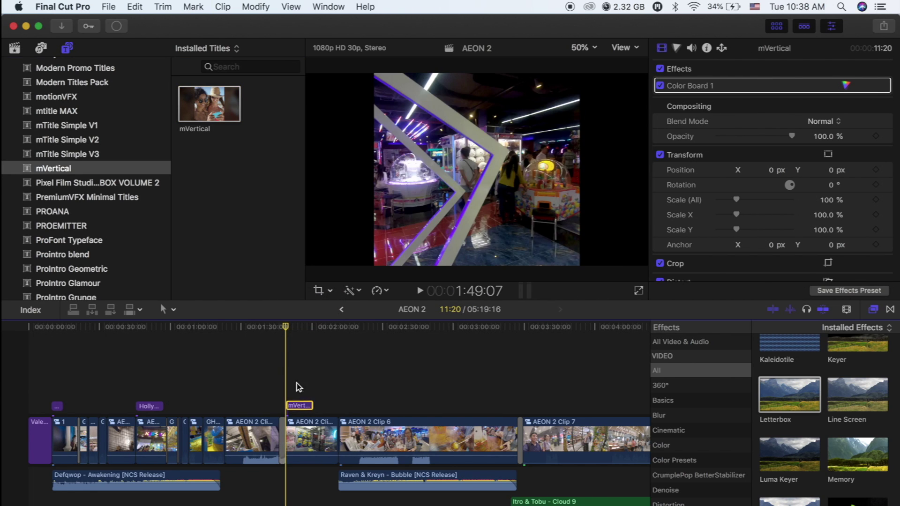
{"action": "left_click", "coordinate": [294, 378]}
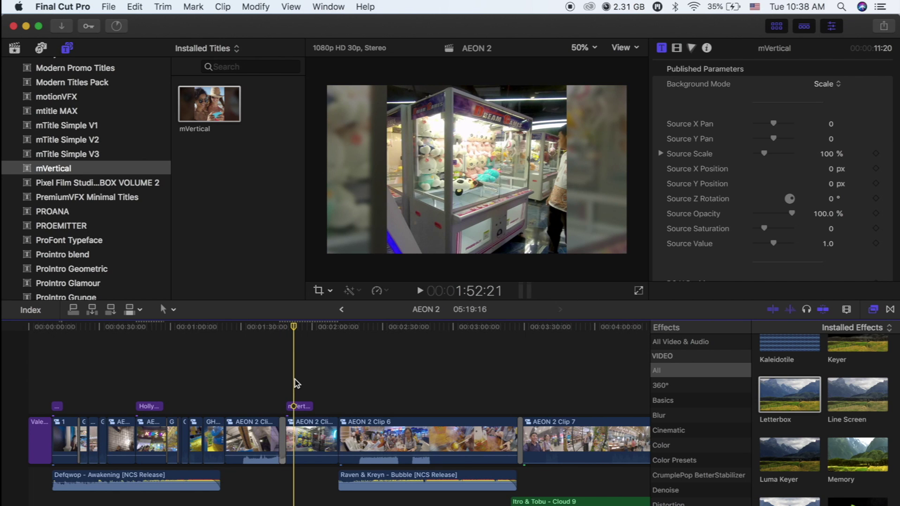
{"action": "key", "text": "space"}
{"action": "left_click_drag", "start_coordinate": [312, 406], "coordinate": [335, 405]}
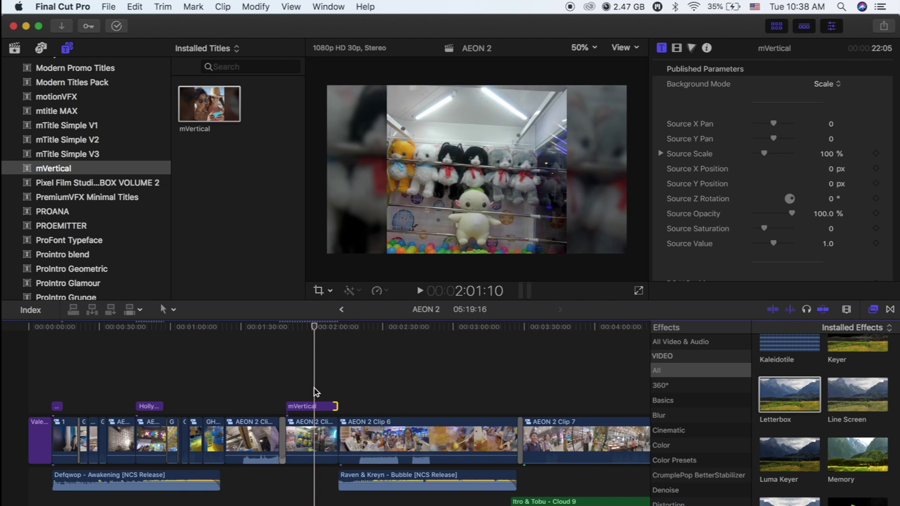
- Preview the mVertical title over AEON 2 Clip 5, then switch to the motionvfx.com page in Safari
{"action": "key", "text": "space"}
{"action": "left_click", "coordinate": [301, 411]}
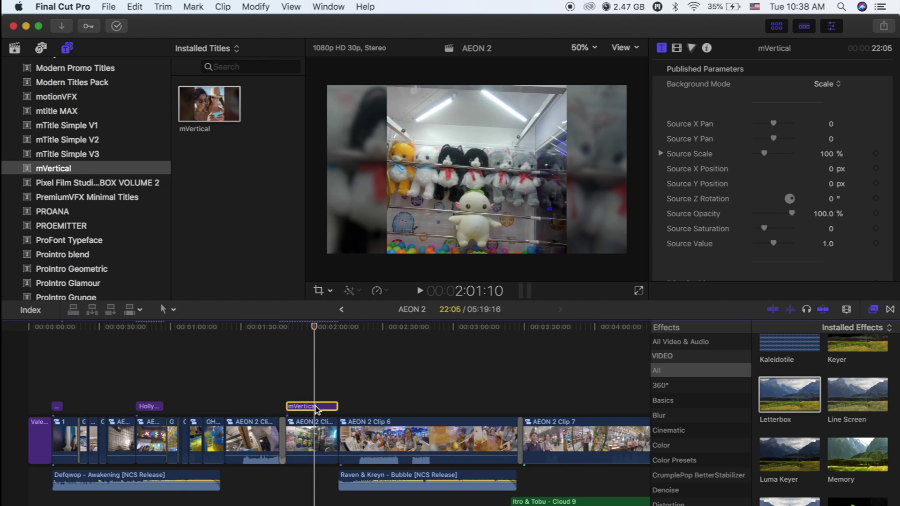
{"action": "left_click", "coordinate": [315, 390]}
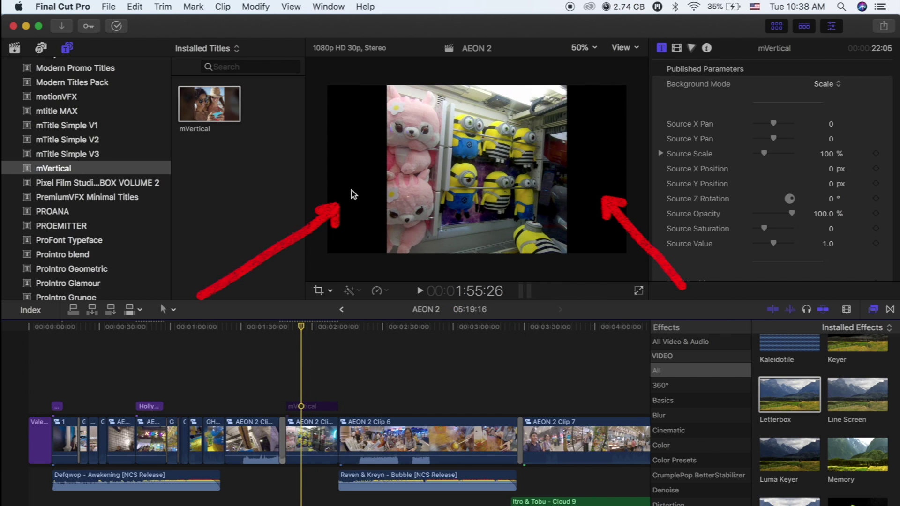
{"action": "key", "text": "space"}
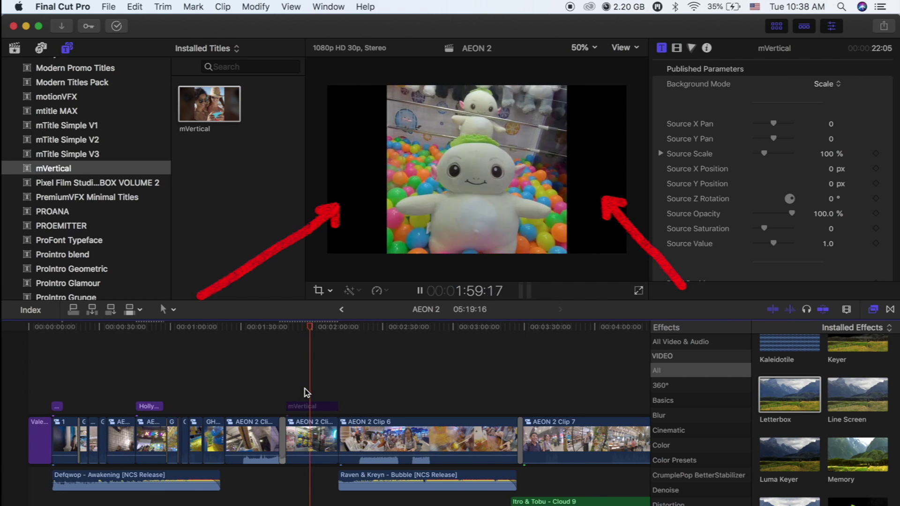
{"action": "left_click", "coordinate": [313, 406]}
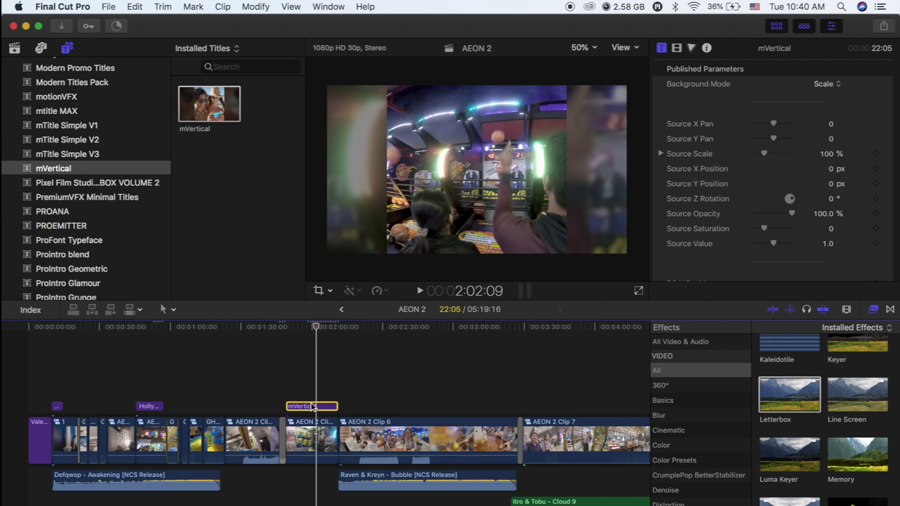
{"action": "key", "text": "ctrl+Right"}
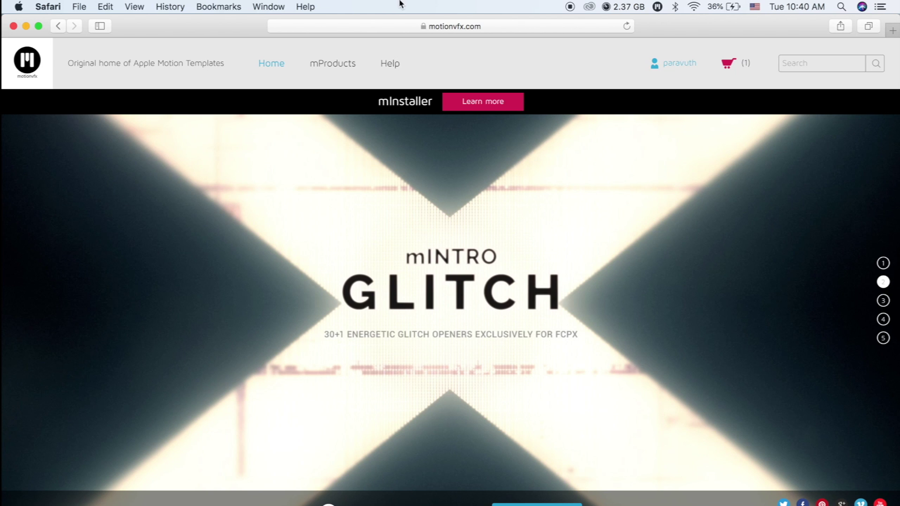
{"action": "left_click", "coordinate": [400, 22]}
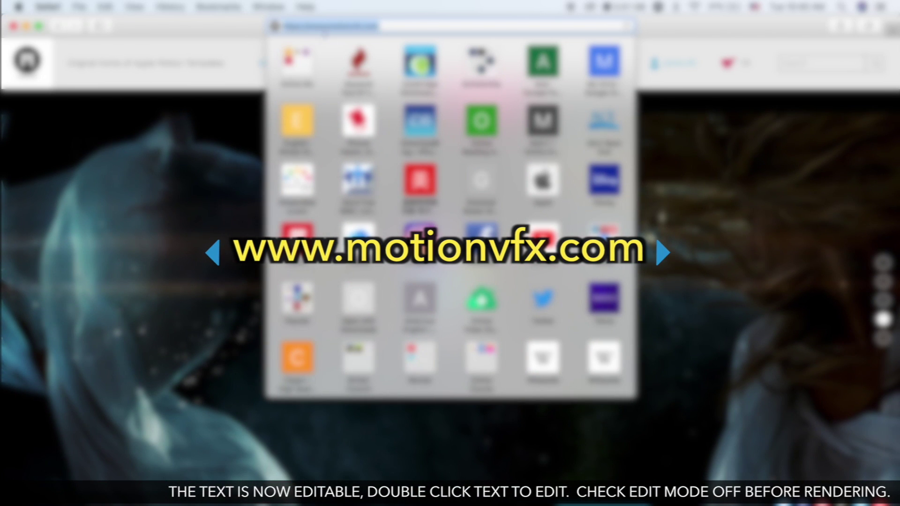
{"action": "left_click", "coordinate": [209, 84]}
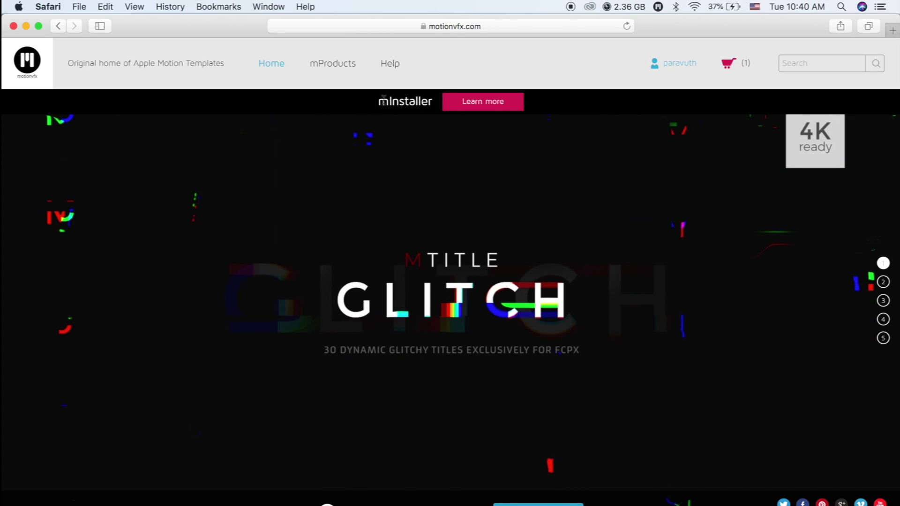
{"action": "triple_click", "coordinate": [416, 103]}
{"action": "left_click", "coordinate": [444, 109]}
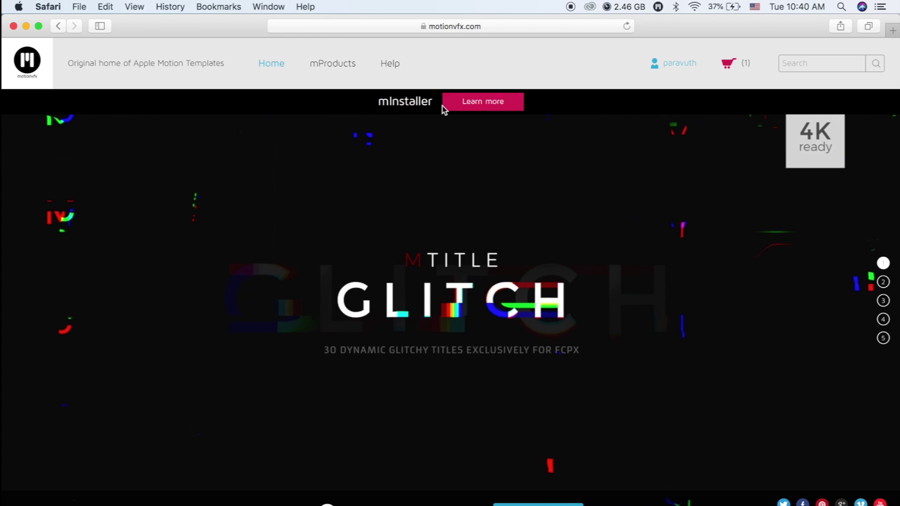
{"action": "left_click", "coordinate": [479, 106]}
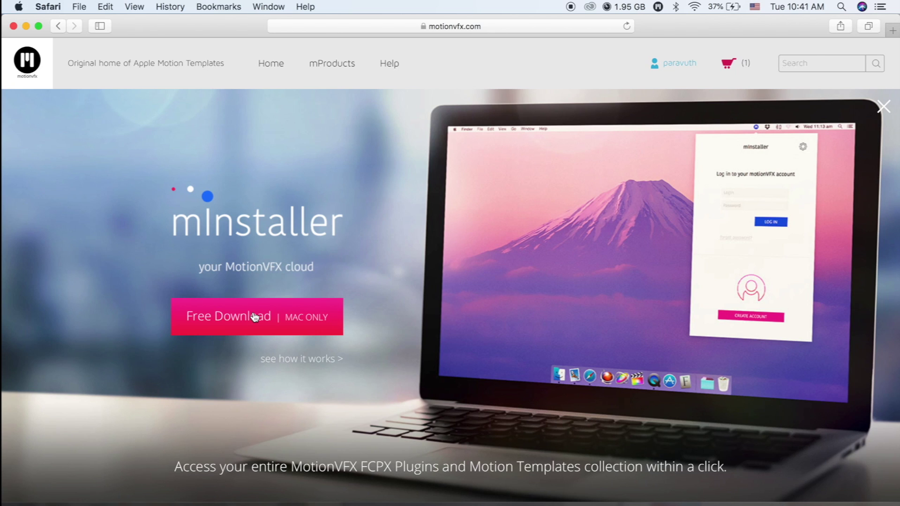
- Bring up mInstaller's owned-products list showing Hollywood mObject Title and mLooks Lite
{"action": "left_click", "coordinate": [659, 9]}
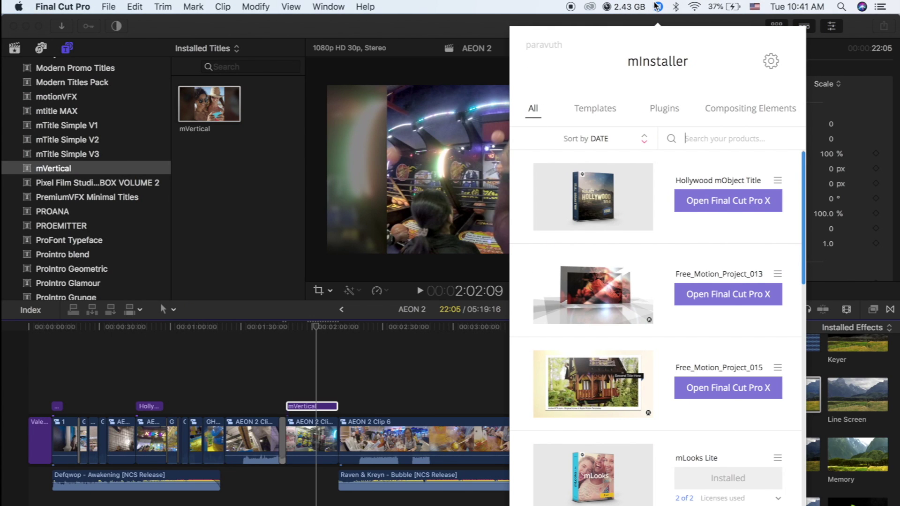
- Toggle the mInstaller product list, then return to the motionvfx.com mInstaller page in Safari
{"action": "left_click", "coordinate": [655, 6]}
{"action": "left_click", "coordinate": [657, 7]}
{"action": "left_click", "coordinate": [657, 7]}
{"action": "left_click", "coordinate": [658, 7]}
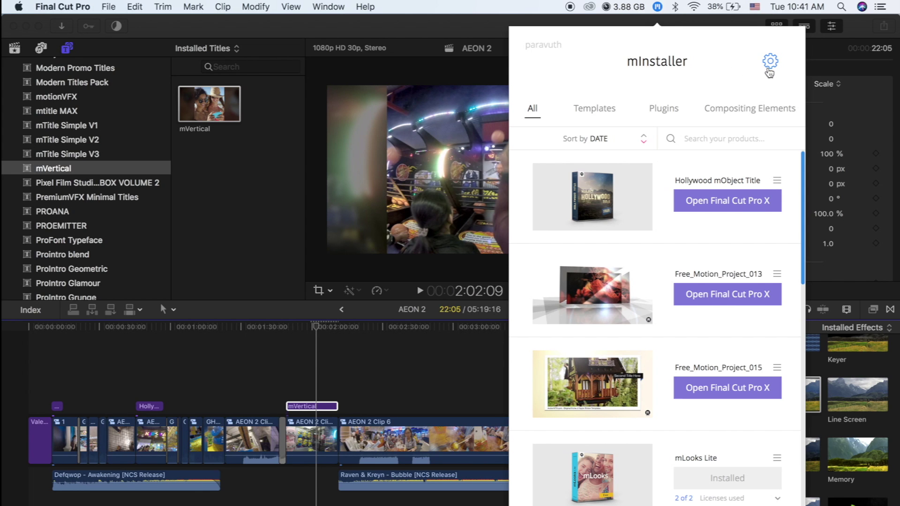
{"action": "key", "text": "ctrl+Right"}
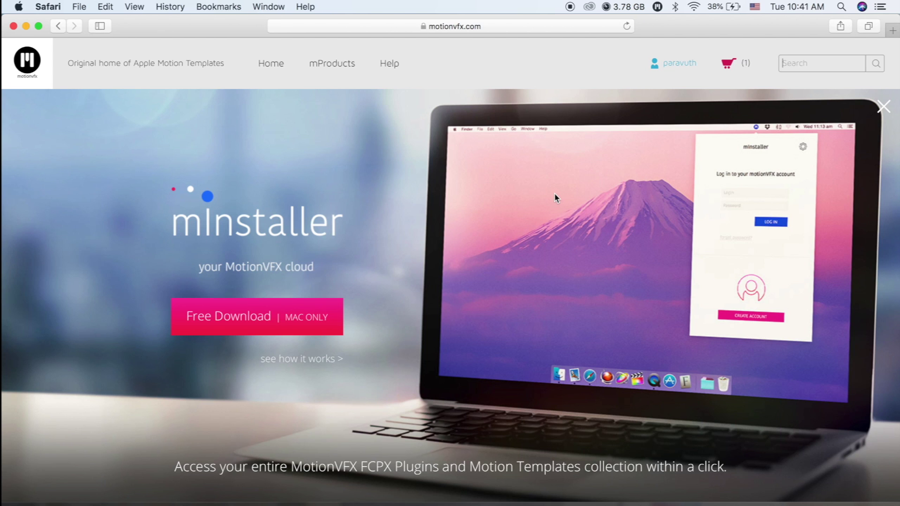
{"action": "key", "text": "ctrl+Left"}
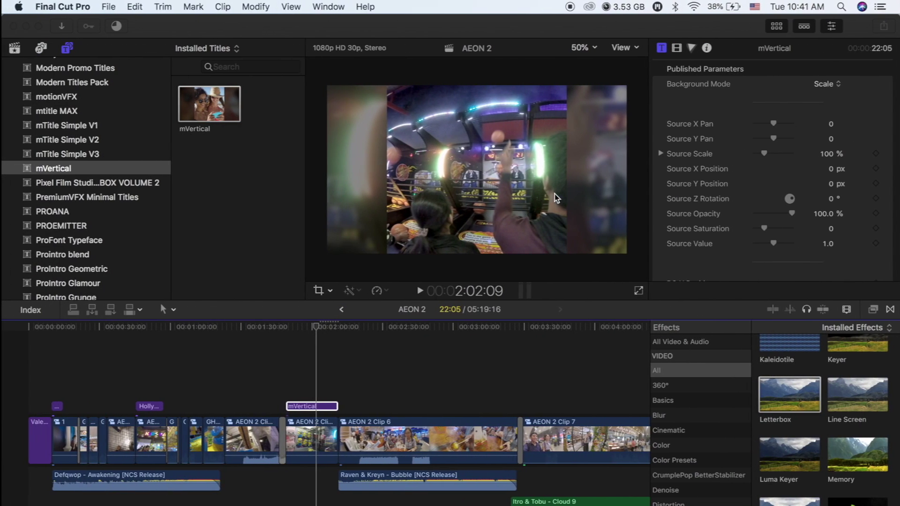
{"action": "left_click", "coordinate": [658, 7]}
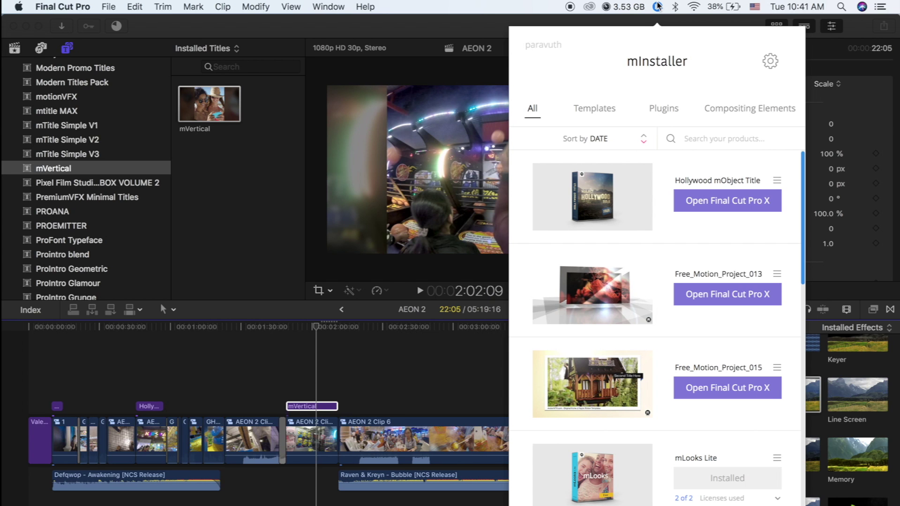
{"action": "key", "text": "ctrl+Right"}
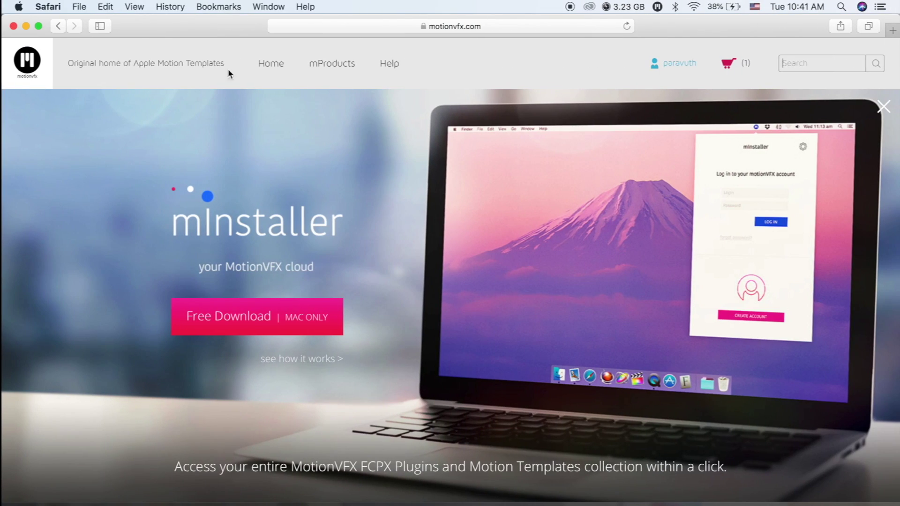
- Filter motionvfx.com products to Free and browse tiles like mTransition Luma, mCamRig and mVertical
{"action": "left_click", "coordinate": [336, 75]}
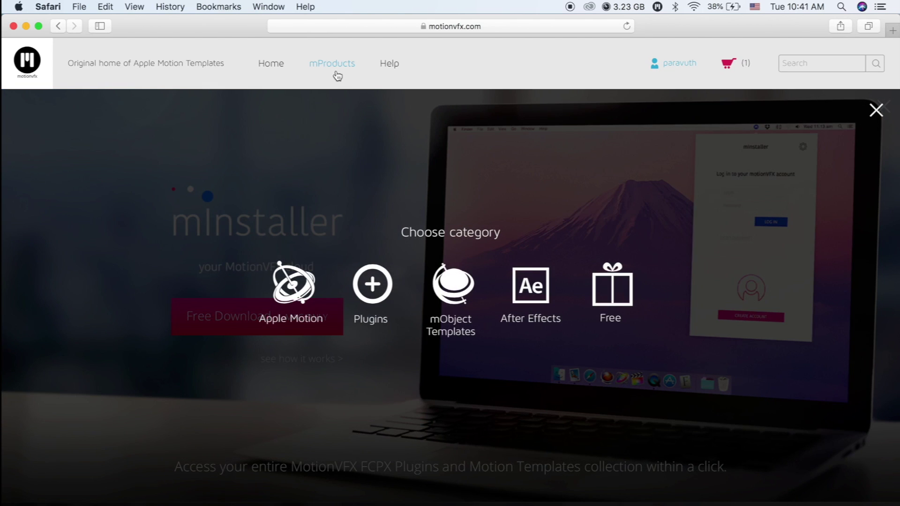
{"action": "left_click", "coordinate": [623, 311]}
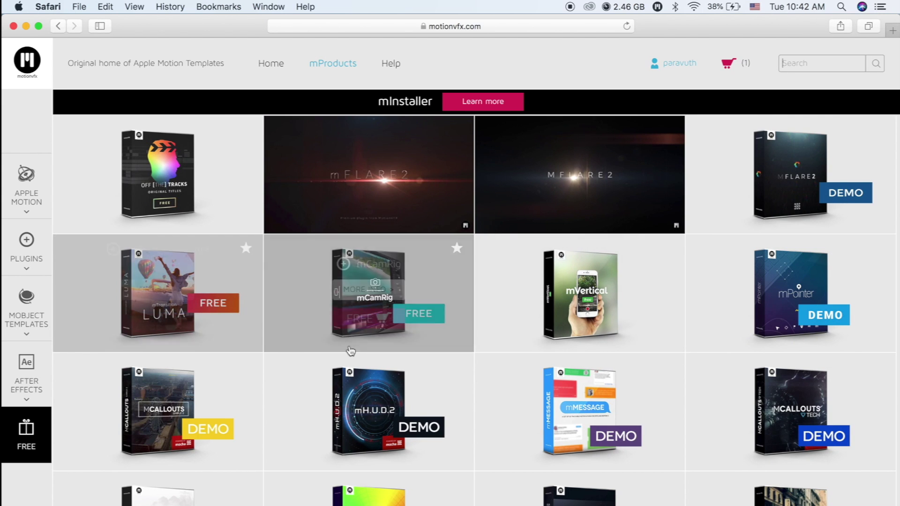
{"action": "mouse_move", "coordinate": [352, 360]}
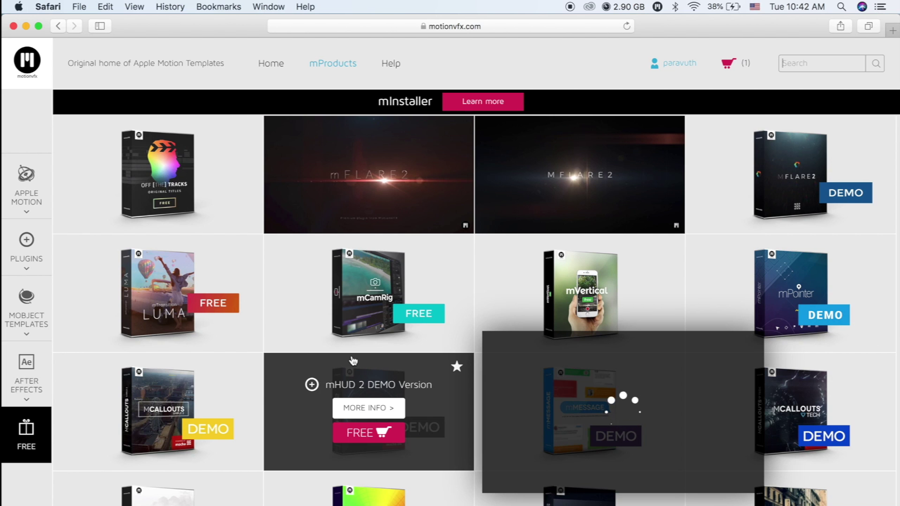
{"action": "left_click", "coordinate": [158, 322]}
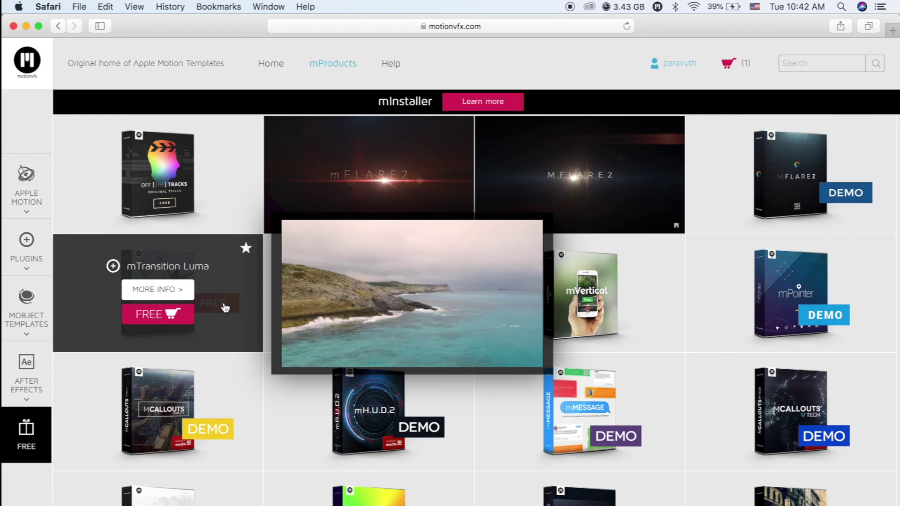
{"action": "mouse_move", "coordinate": [357, 194]}
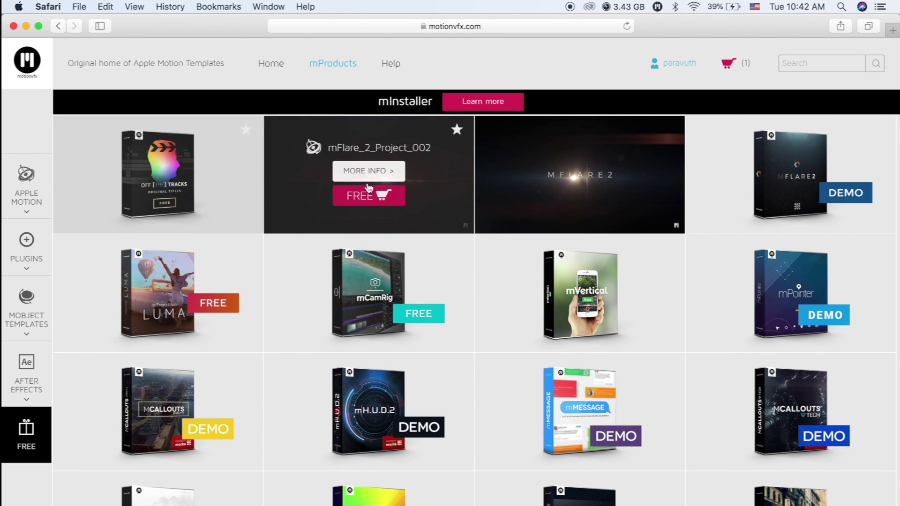
{"action": "mouse_move", "coordinate": [521, 207]}
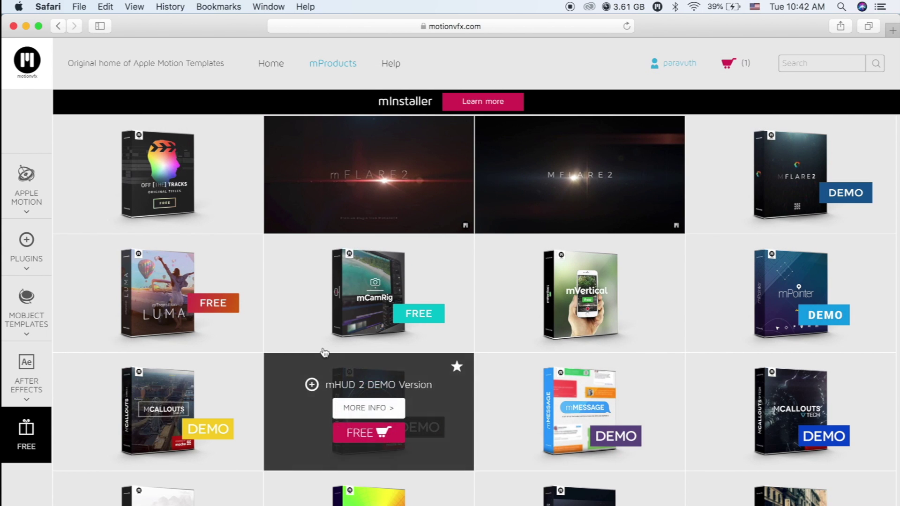
{"action": "mouse_move", "coordinate": [180, 317]}
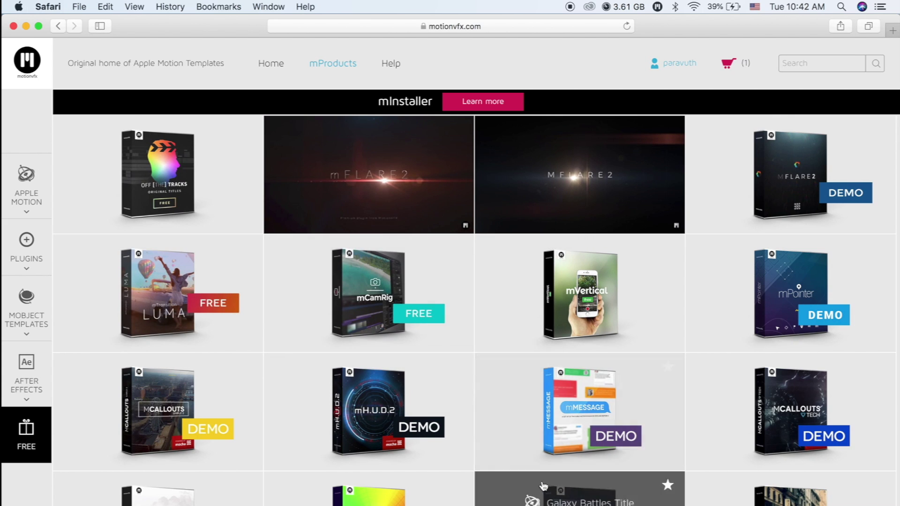
{"action": "scroll", "coordinate": [562, 487], "scroll_direction": "down", "scroll_amount": 1}
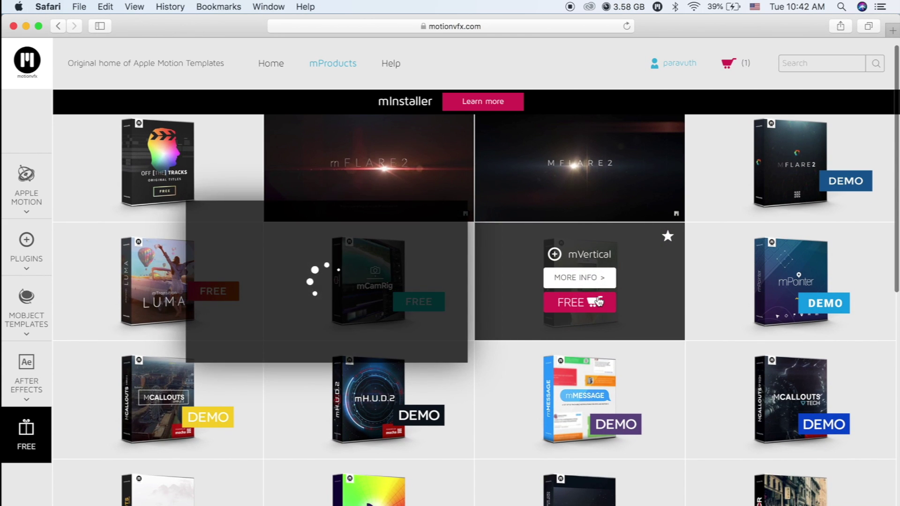
- Scroll the motionVFX Free page to mObject iProducts and add it to the cart at $0.00
{"action": "left_click", "coordinate": [573, 307]}
{"action": "scroll", "coordinate": [287, 174], "scroll_direction": "down", "scroll_amount": 6}
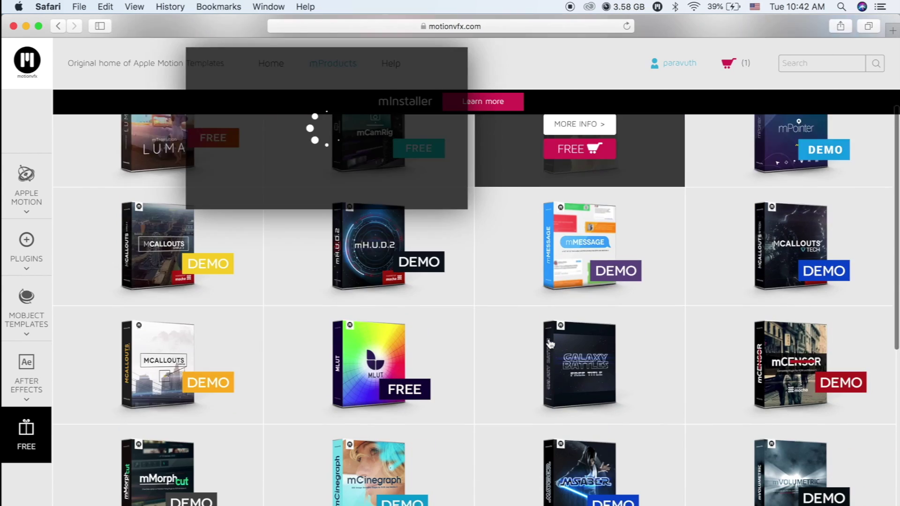
{"action": "mouse_move", "coordinate": [376, 276]}
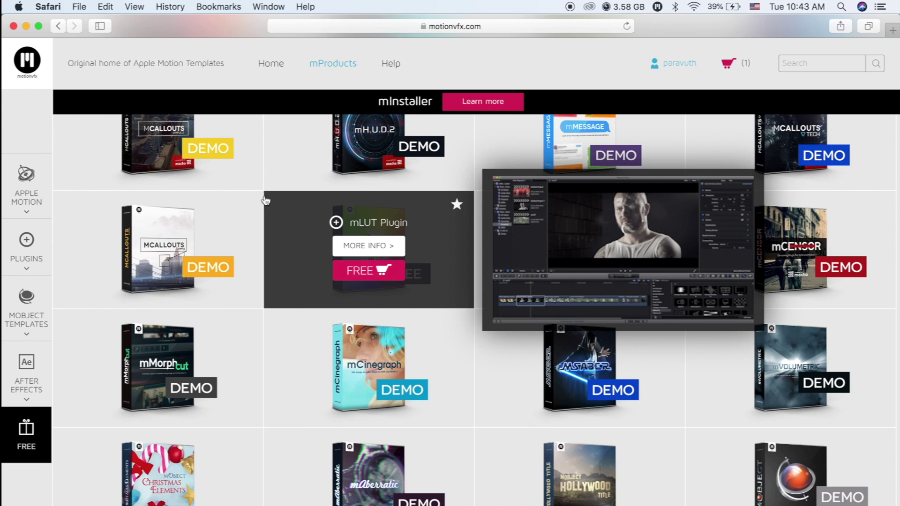
{"action": "scroll", "coordinate": [296, 321], "scroll_direction": "down", "scroll_amount": 3}
{"action": "scroll", "coordinate": [262, 320], "scroll_direction": "down", "scroll_amount": 2}
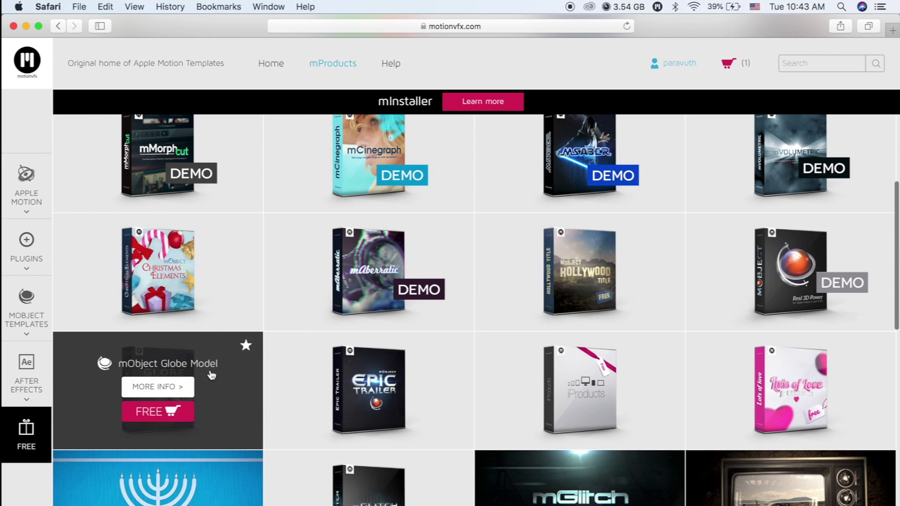
{"action": "scroll", "coordinate": [628, 262], "scroll_direction": "down", "scroll_amount": 2}
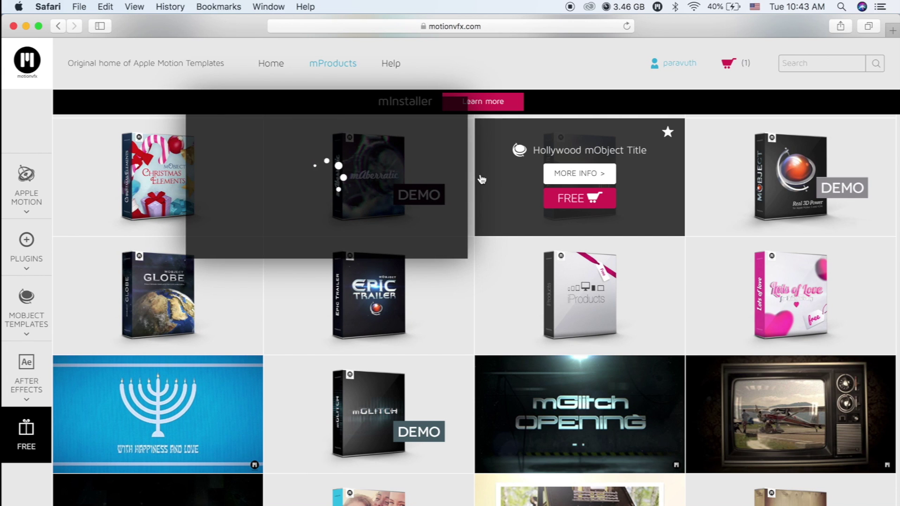
{"action": "left_click", "coordinate": [603, 319]}
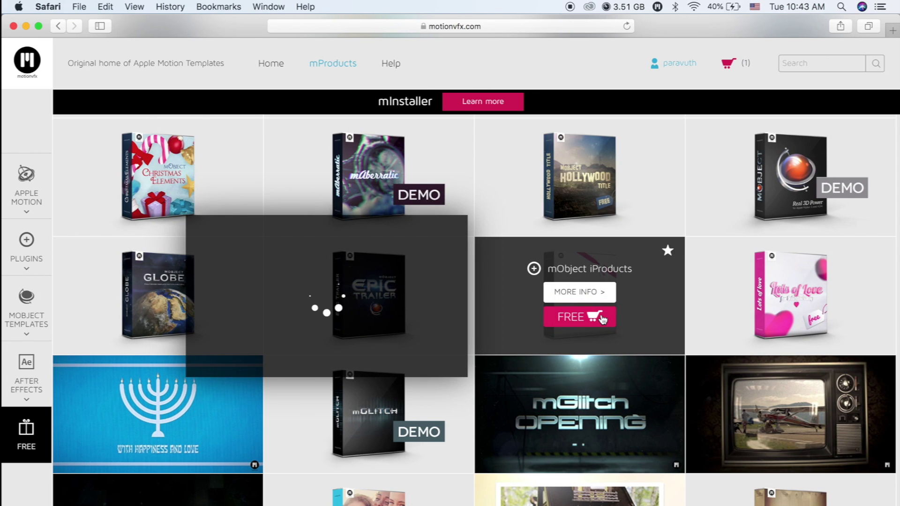
{"action": "left_click", "coordinate": [578, 324]}
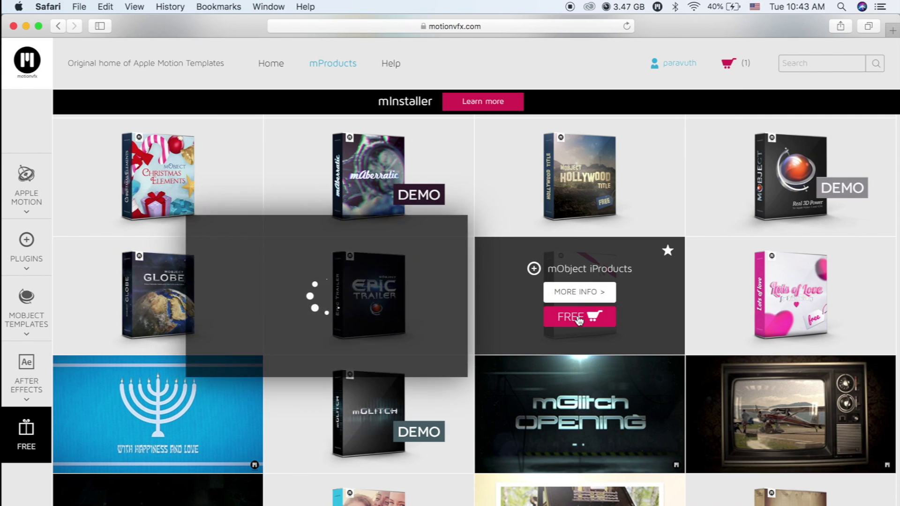
{"action": "left_click", "coordinate": [733, 69]}
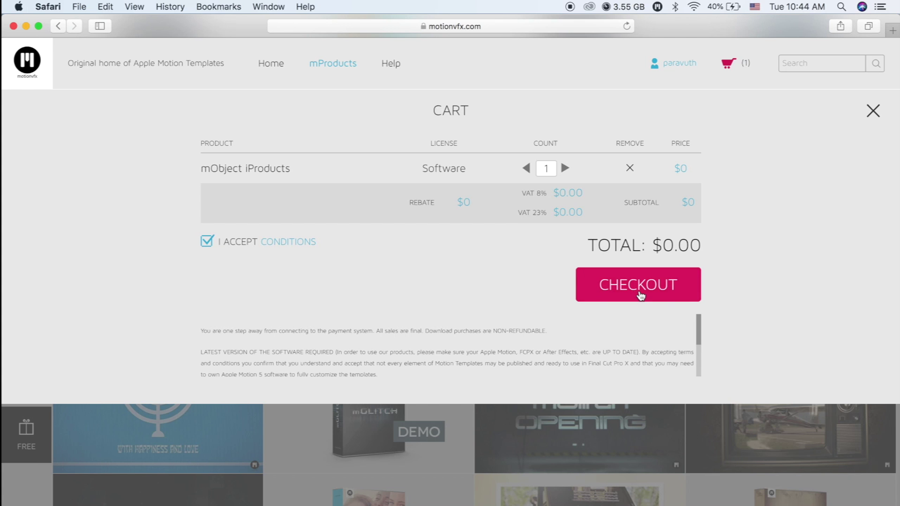
- Check out the free mObject iProducts order and start its install from mInstaller
{"action": "left_click", "coordinate": [640, 294]}
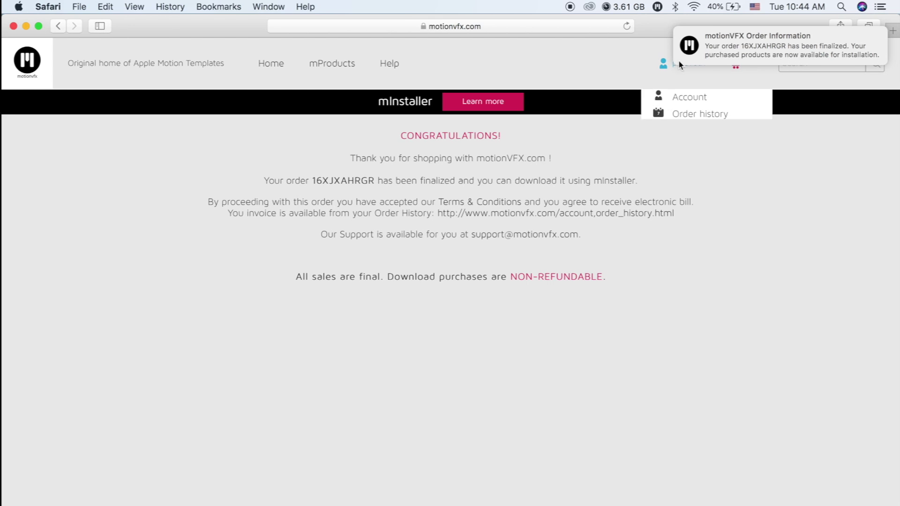
{"action": "left_click", "coordinate": [661, 6]}
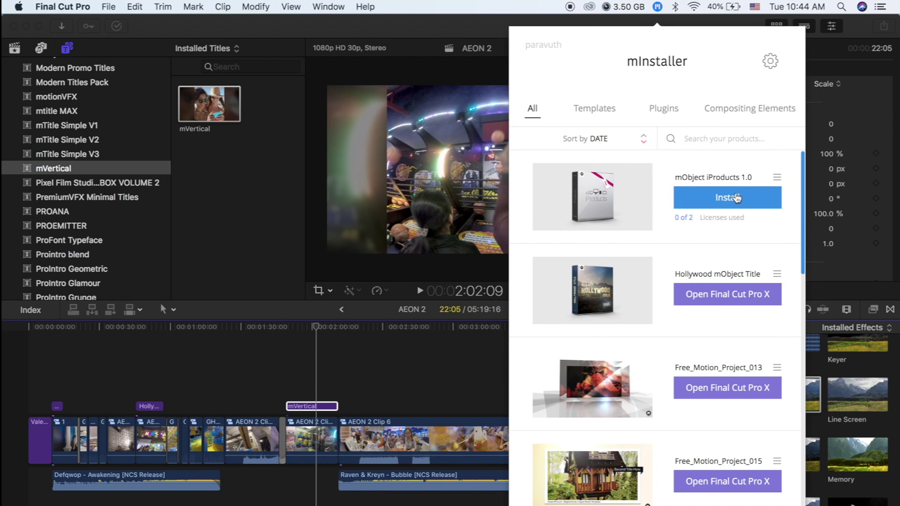
{"action": "left_click", "coordinate": [727, 201]}
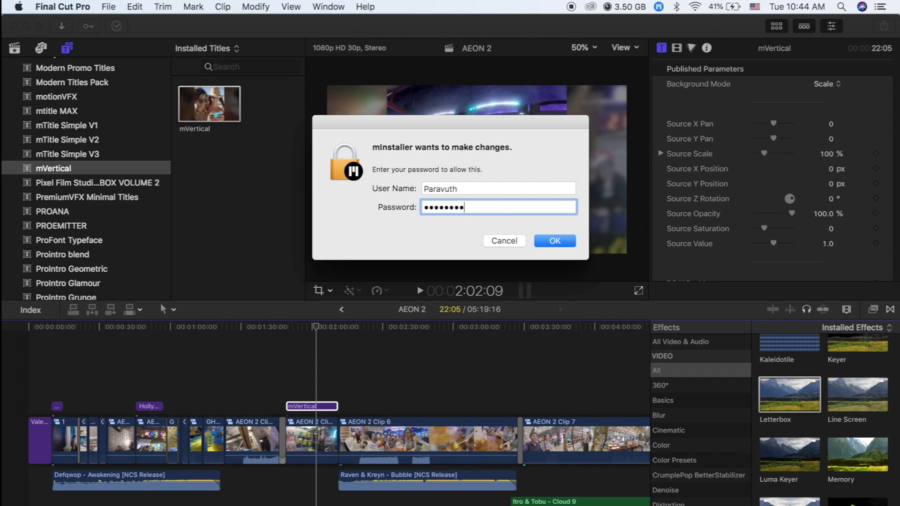
- Authorize the mObject iProducts install with the account password and close mInstaller
{"action": "key", "text": "Return"}
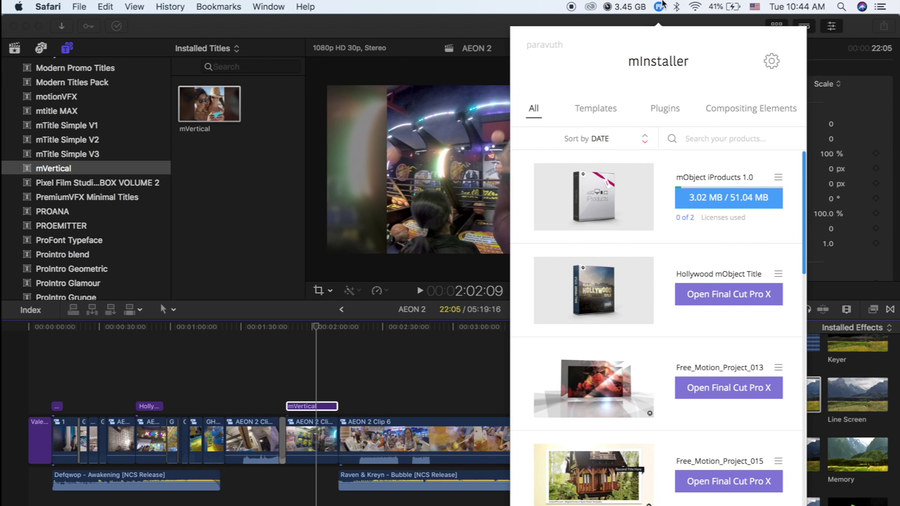
{"action": "left_click", "coordinate": [661, 4]}
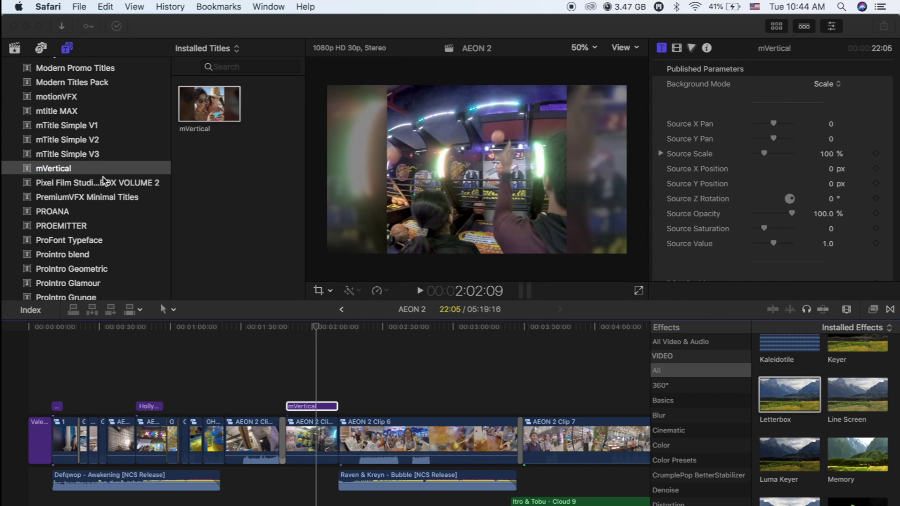
- Show the installed mTransition Luma transitions in the Final Cut Pro Transitions browser
{"action": "scroll", "coordinate": [95, 189], "scroll_direction": "up", "scroll_amount": 4}
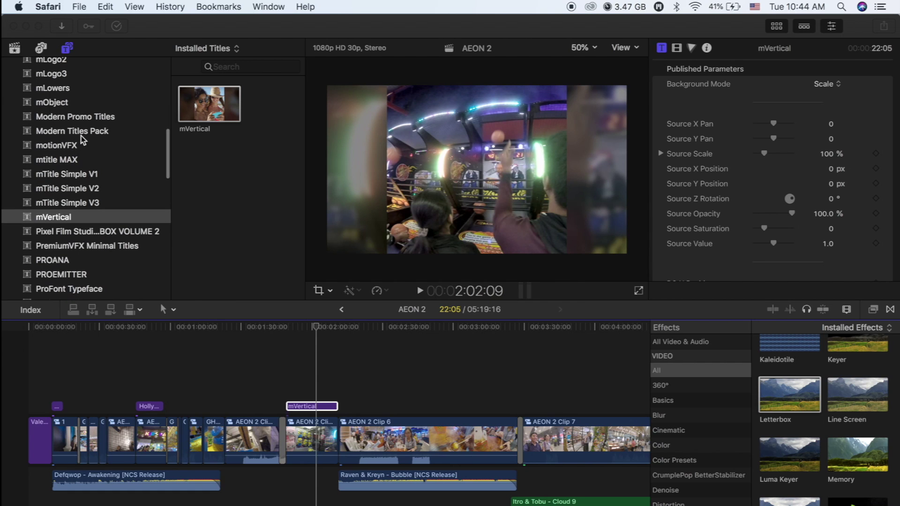
{"action": "scroll", "coordinate": [82, 139], "scroll_direction": "up", "scroll_amount": 3}
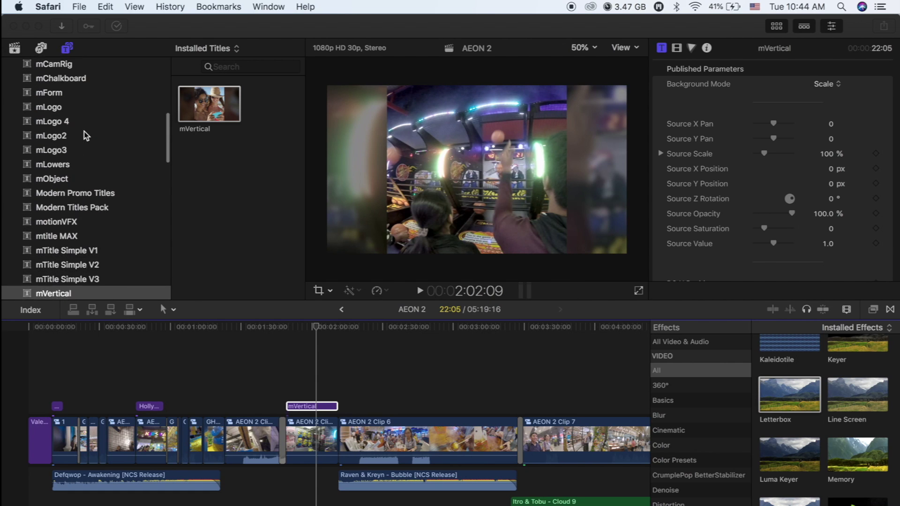
{"action": "left_click", "coordinate": [889, 315]}
{"action": "left_click", "coordinate": [889, 310]}
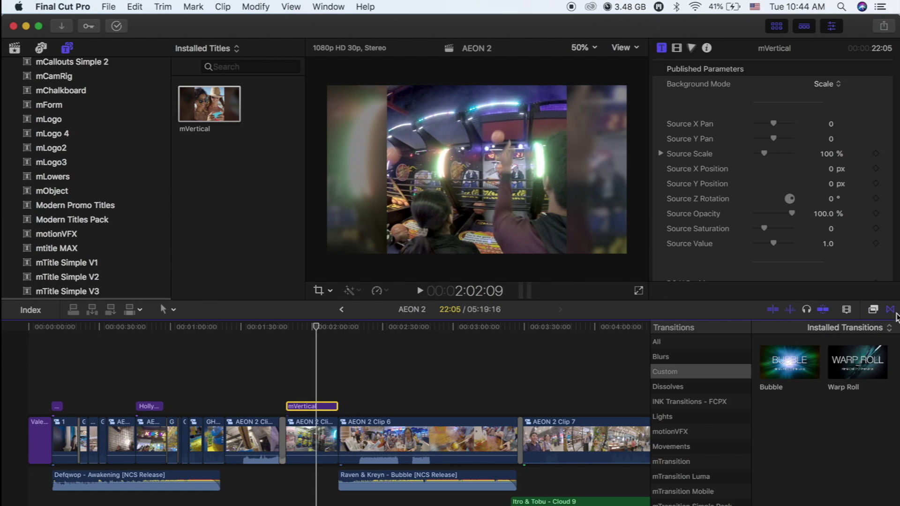
{"action": "scroll", "coordinate": [691, 483], "scroll_direction": "down", "scroll_amount": 1}
{"action": "left_click", "coordinate": [690, 482]}
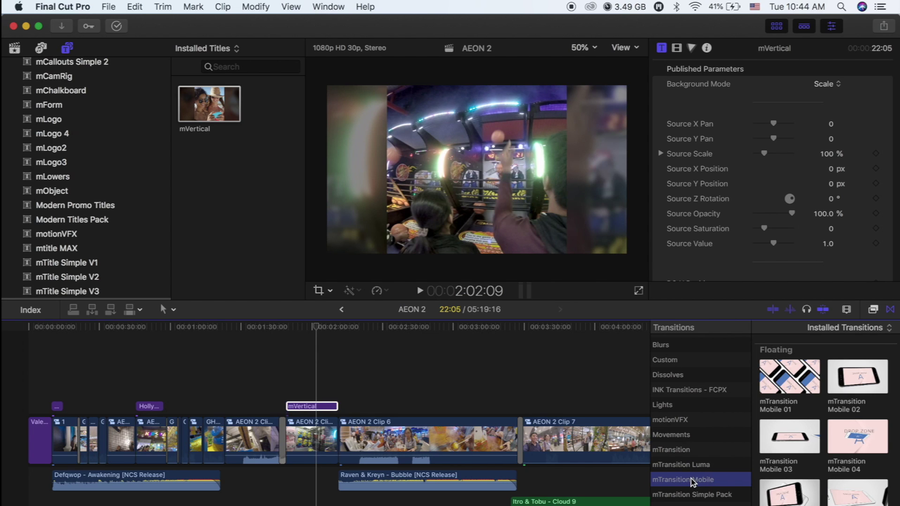
{"action": "left_click", "coordinate": [702, 468]}
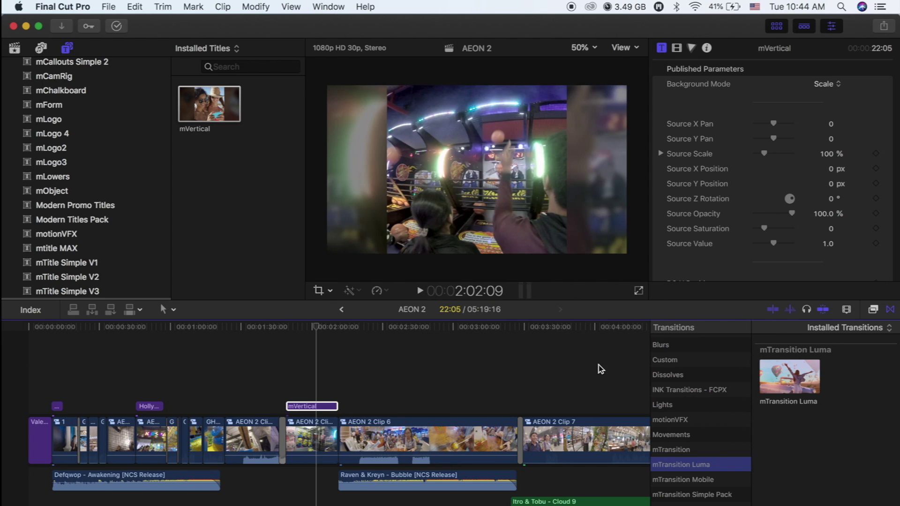
{"action": "scroll", "coordinate": [466, 397], "scroll_direction": "right", "scroll_amount": 2}
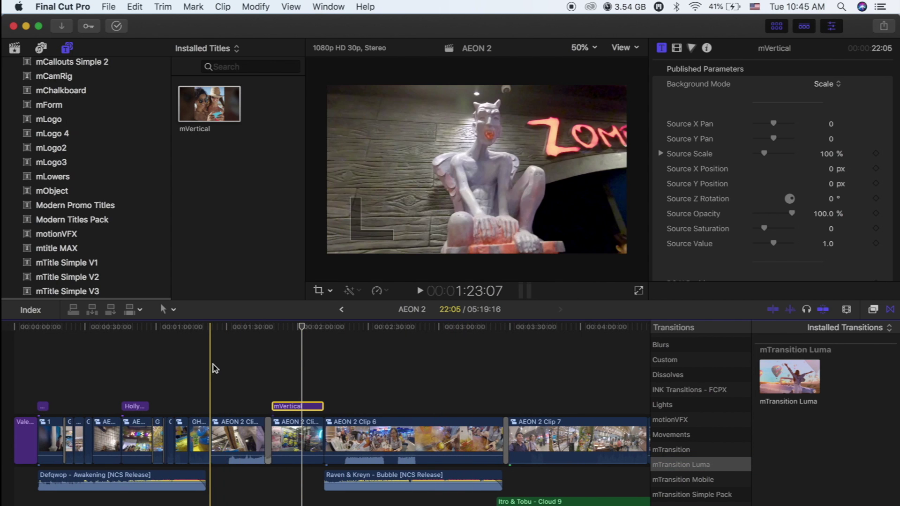
- Put mTransition Luma on the GH010219 / AEON 2 Clip 4 edit, using overlapping media, and preview it
{"action": "left_click", "coordinate": [212, 376]}
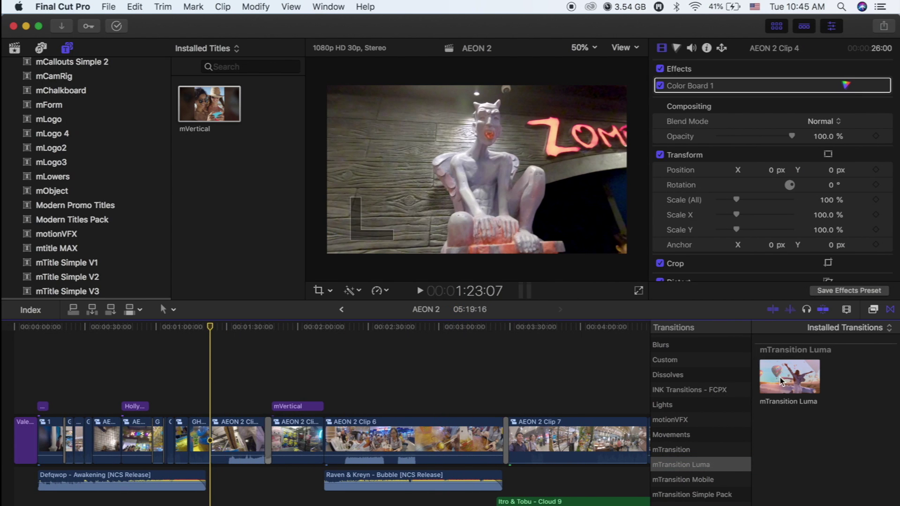
{"action": "left_click_drag", "start_coordinate": [780, 377], "coordinate": [213, 444]}
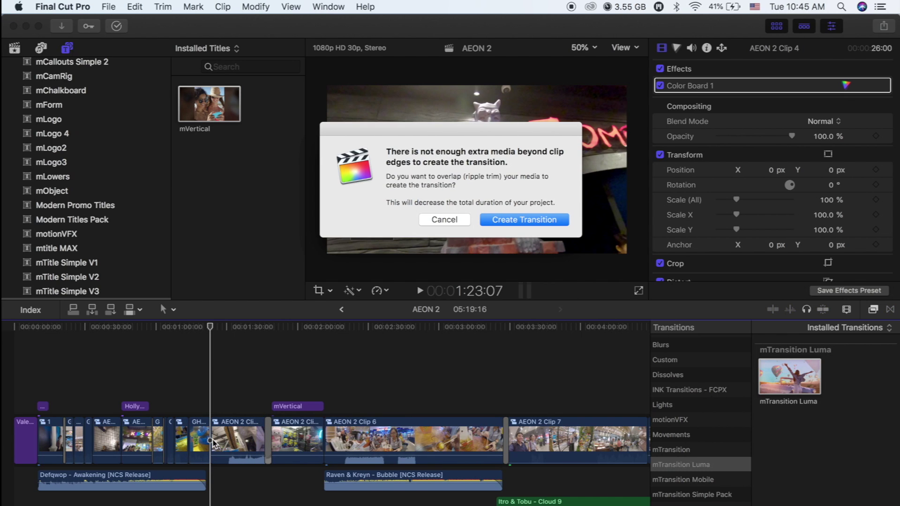
{"action": "left_click", "coordinate": [507, 219]}
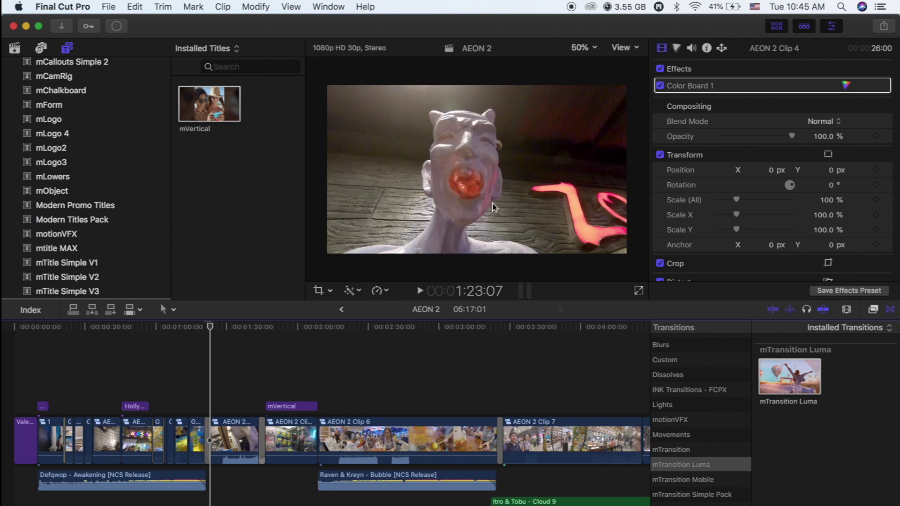
{"action": "left_click", "coordinate": [203, 387]}
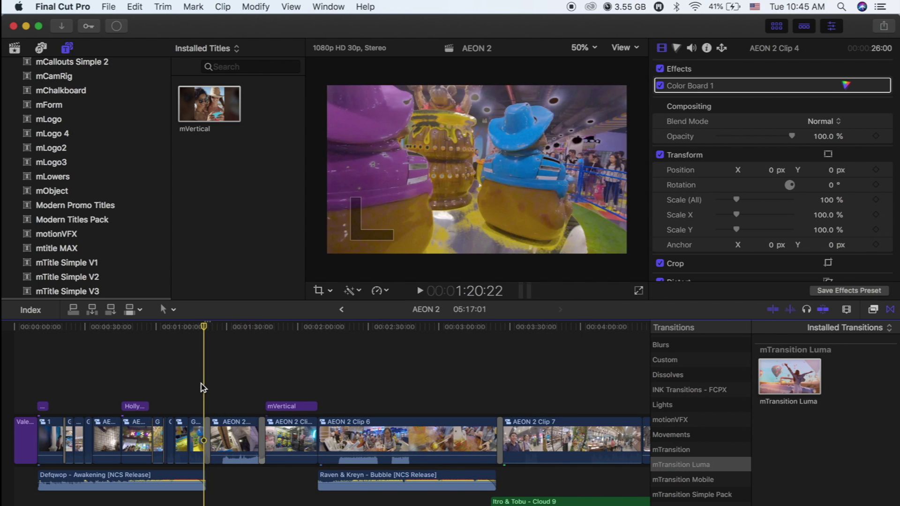
{"action": "key", "text": "space"}
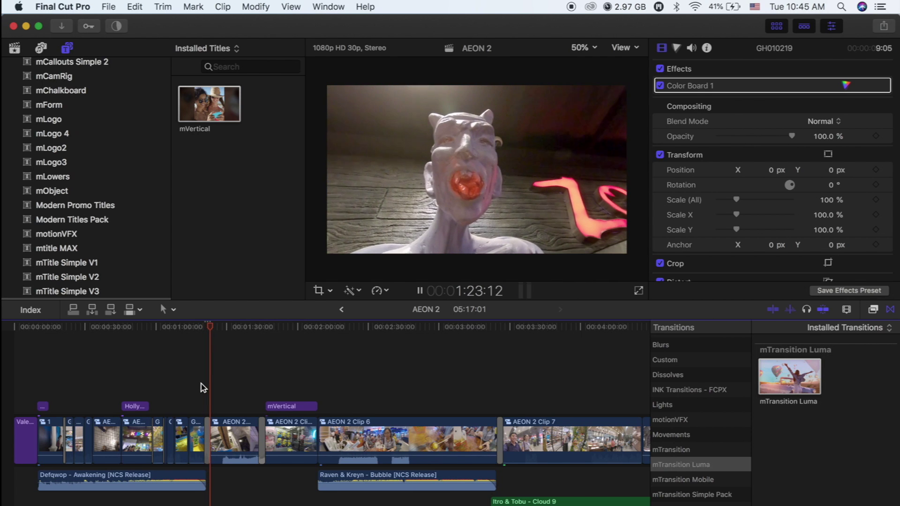
{"action": "key", "text": "space"}
{"action": "key", "text": "super+equal"}
{"action": "key", "text": "super+equal"}
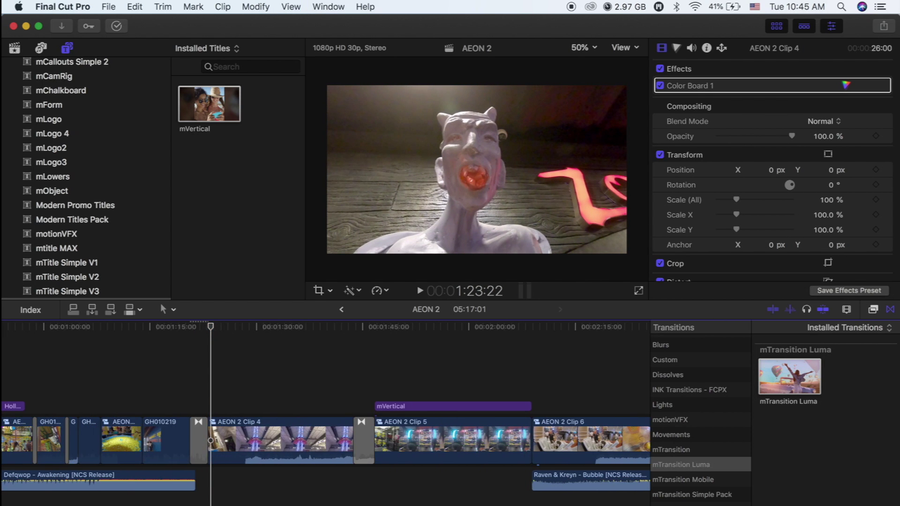
- Shorten the Defqwop audio's end, adjust the transition's timing, and replay the transition
{"action": "left_click_drag", "start_coordinate": [195, 474], "coordinate": [173, 474]}
{"action": "left_click", "coordinate": [205, 443]}
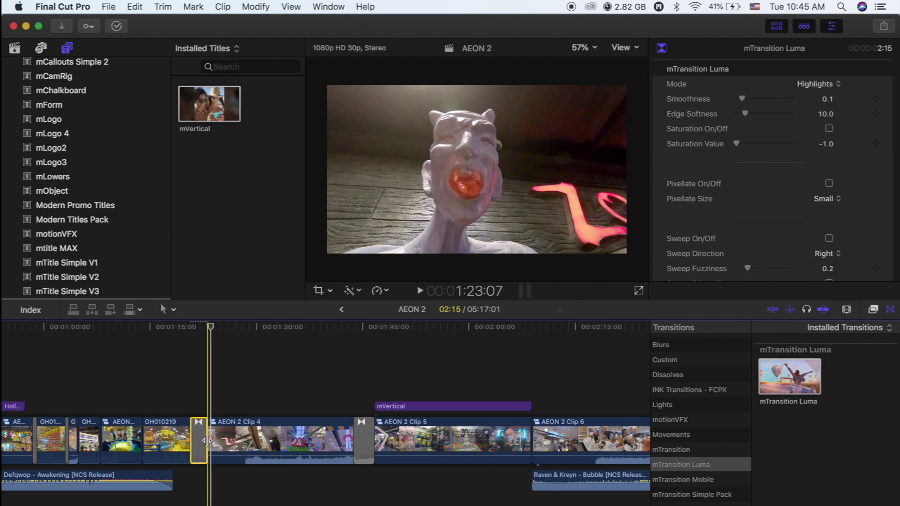
{"action": "mouse_move", "coordinate": [205, 443]}
{"action": "left_mouse_down"}
{"action": "mouse_move", "coordinate": [232, 443]}
{"action": "mouse_move", "coordinate": [190, 443]}
{"action": "left_mouse_up"}
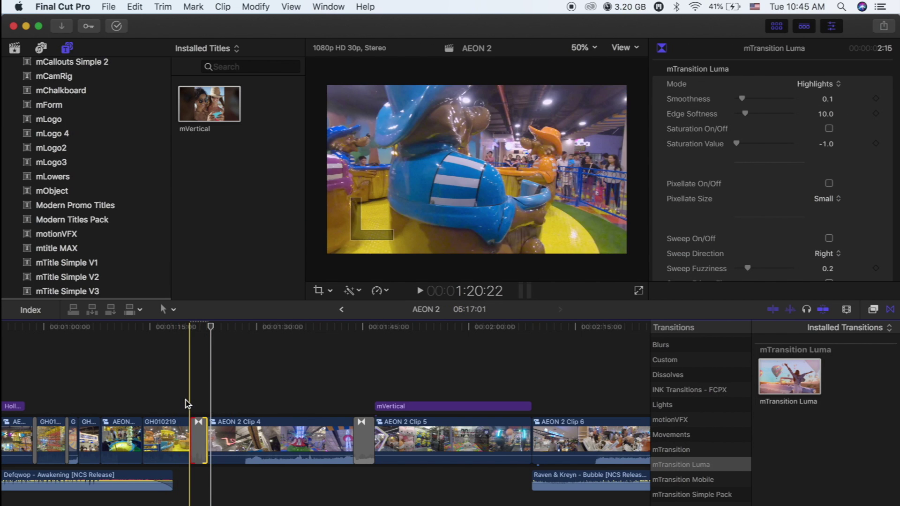
{"action": "left_click", "coordinate": [187, 404]}
{"action": "key", "text": "space"}
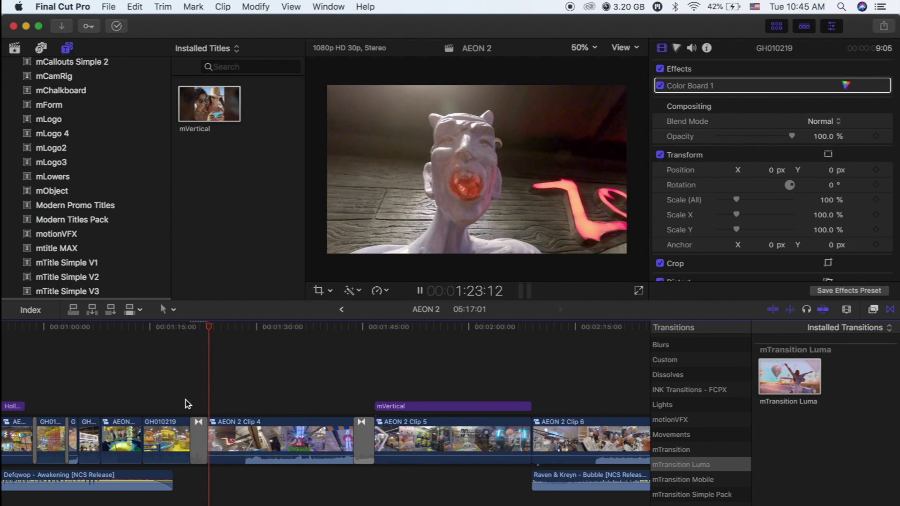
{"action": "left_click", "coordinate": [186, 398]}
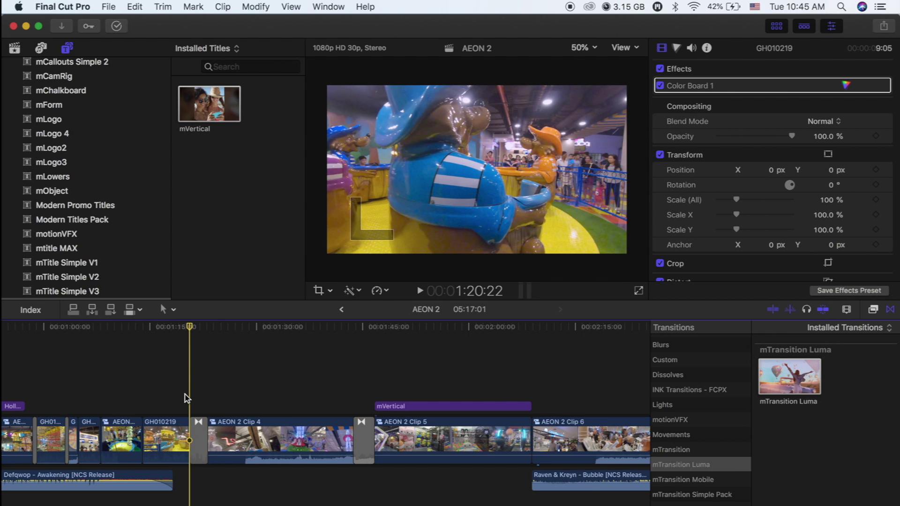
{"action": "key", "text": "space"}
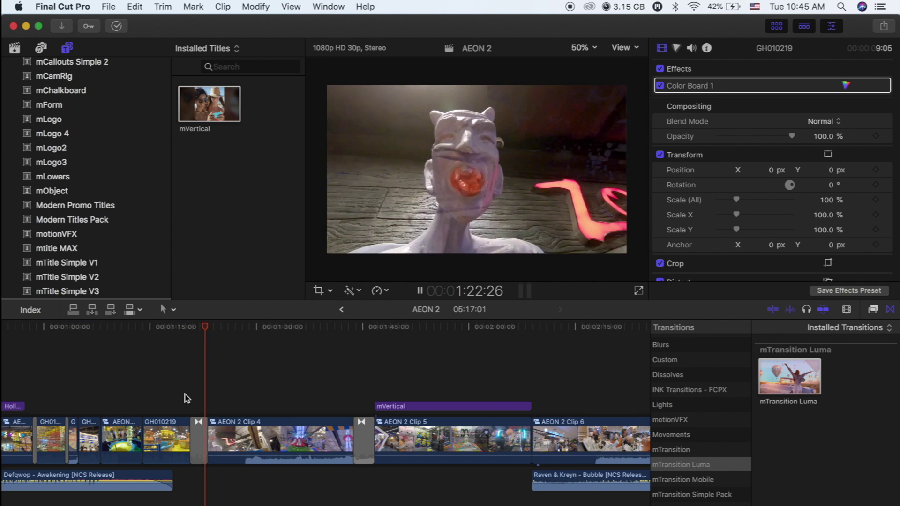
{"action": "left_click", "coordinate": [185, 396]}
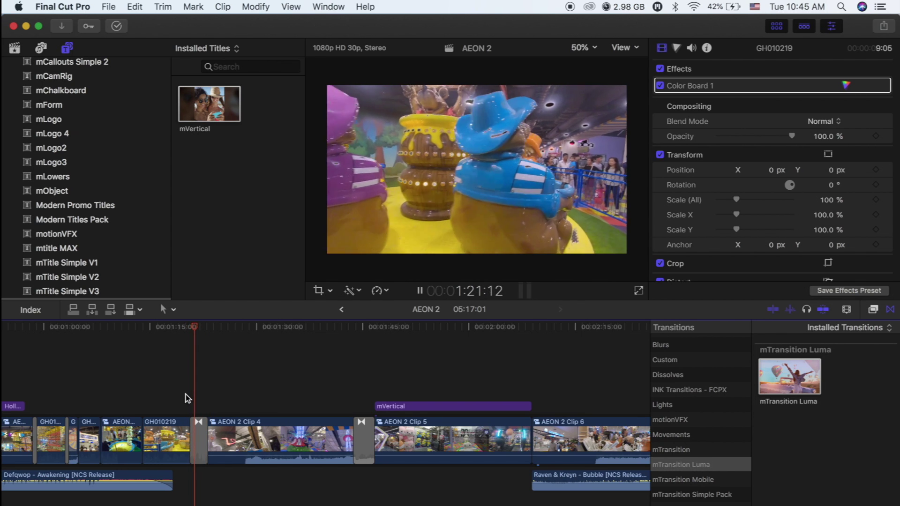
{"action": "key", "text": "space"}
- Delete the mTransition Luma transition between GH010219 and AEON 2 Clip 4
{"action": "left_click", "coordinate": [198, 436]}
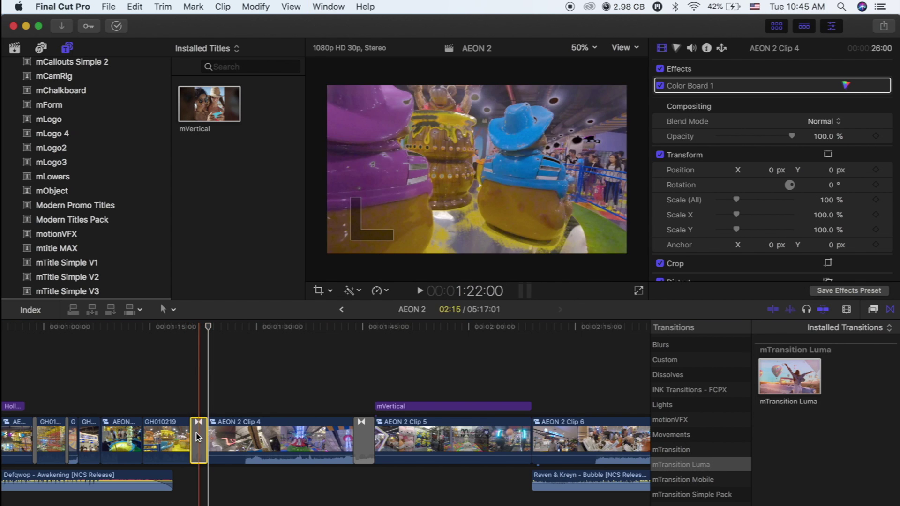
{"action": "left_click_drag", "start_coordinate": [197, 436], "coordinate": [302, 434]}
{"action": "key", "text": "Delete"}
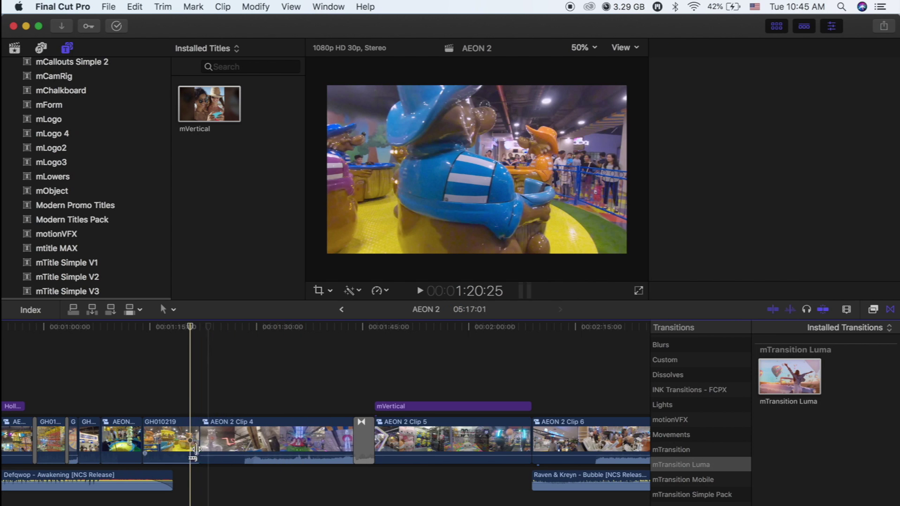
- Play and stop the timeline a few times to preview the AEON 2 clips
{"action": "key", "text": "space"}
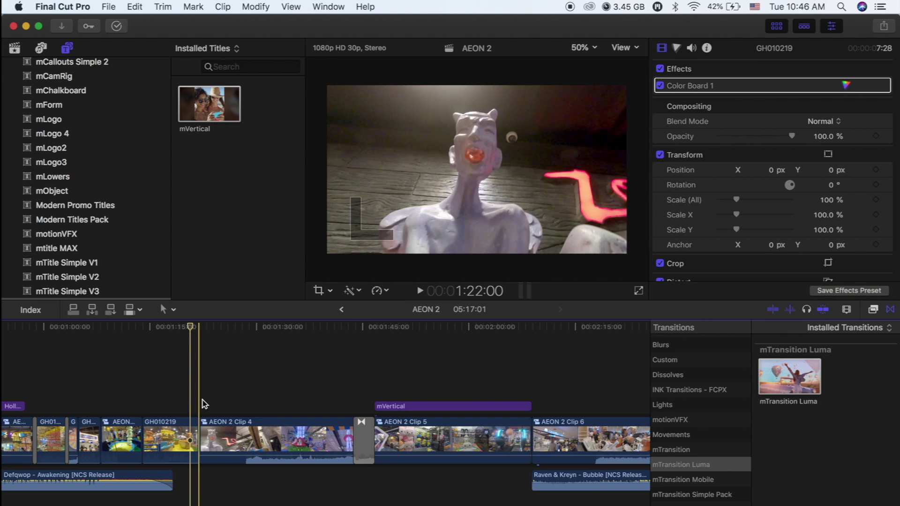
{"action": "key", "text": "space"}
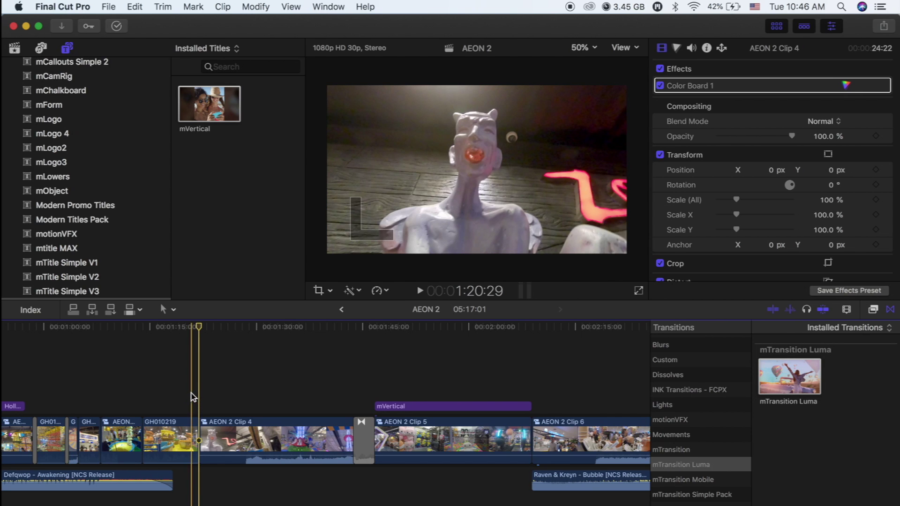
{"action": "key", "text": "space"}
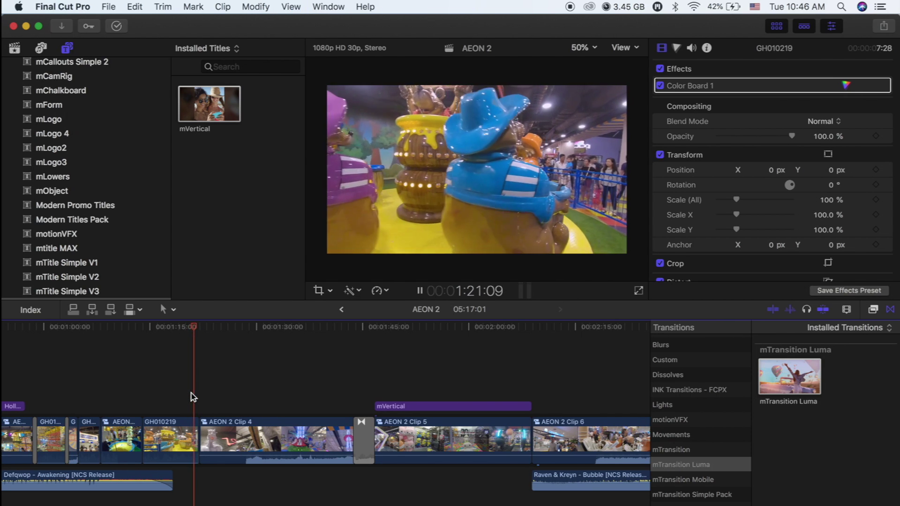
{"action": "key", "text": "space"}
{"action": "key", "text": "space"}
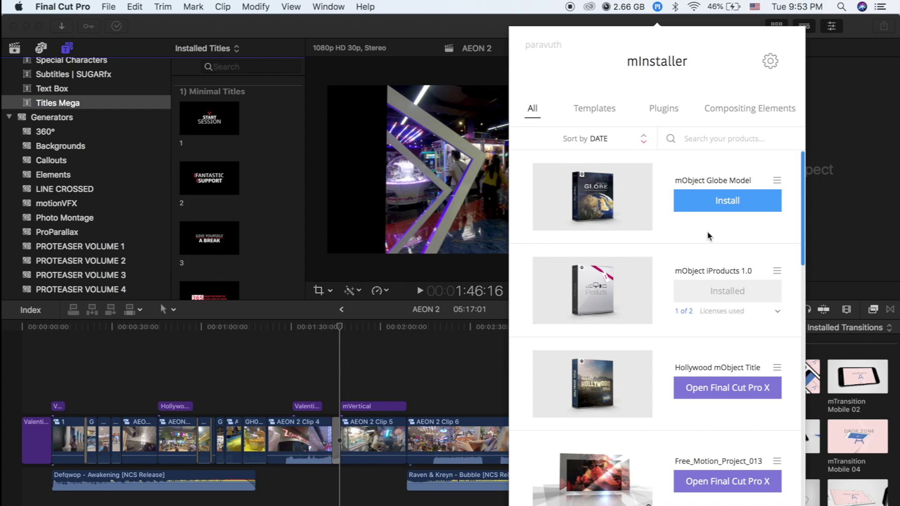
- Scroll mInstaller's All list to confirm mTransition Luma and the Free_Motion_Project packs are installed
{"action": "scroll", "coordinate": [708, 236], "scroll_direction": "down", "scroll_amount": 3}
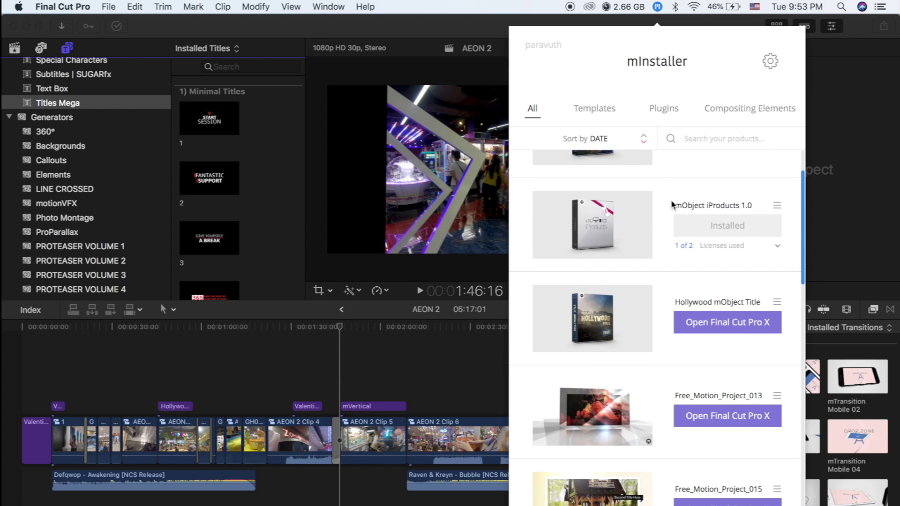
{"action": "scroll", "coordinate": [715, 237], "scroll_direction": "down", "scroll_amount": 3}
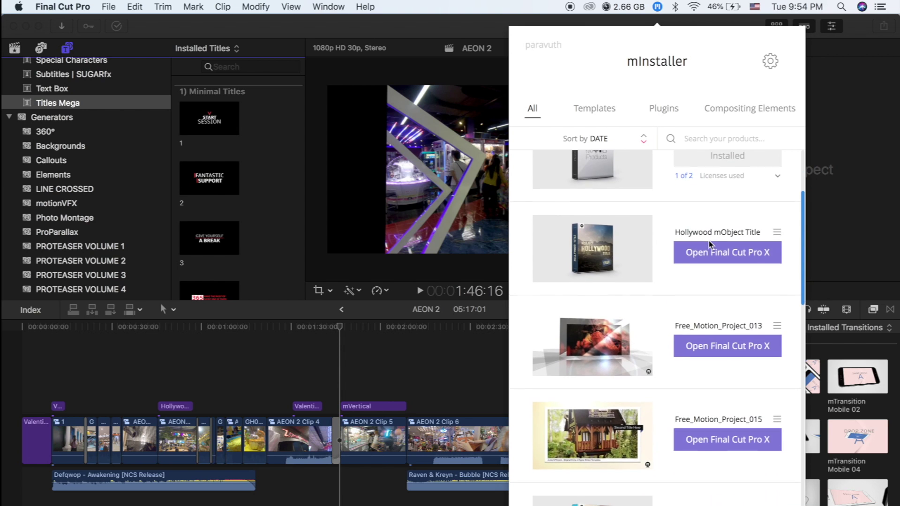
{"action": "scroll", "coordinate": [703, 234], "scroll_direction": "down", "scroll_amount": 1}
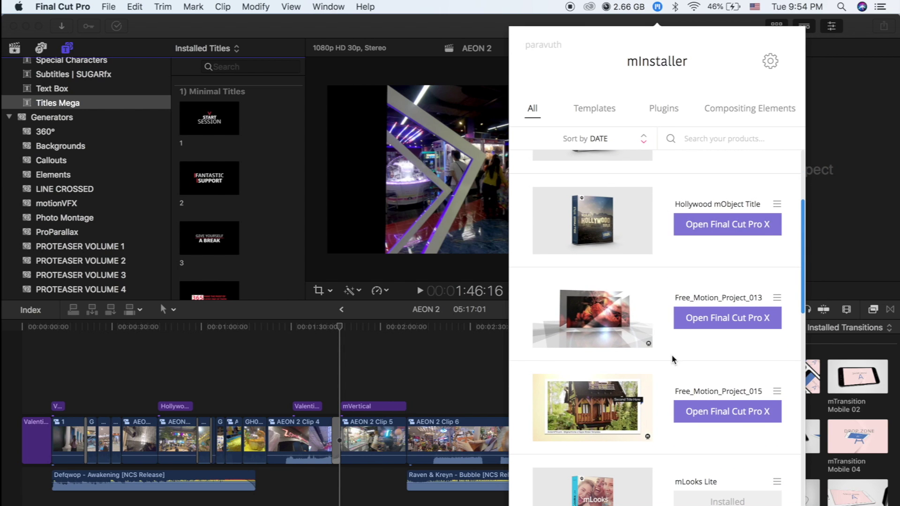
{"action": "scroll", "coordinate": [673, 360], "scroll_direction": "down", "scroll_amount": 5}
{"action": "scroll", "coordinate": [742, 368], "scroll_direction": "down", "scroll_amount": 15}
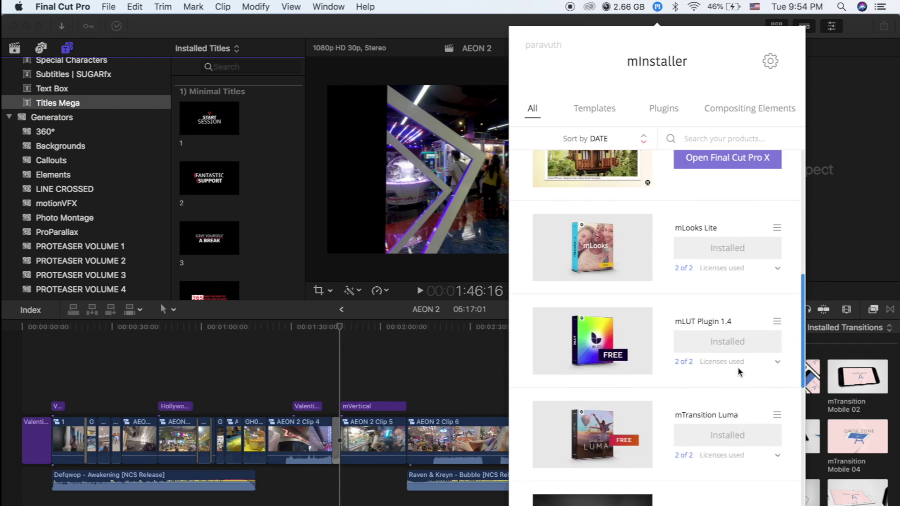
{"action": "scroll", "coordinate": [700, 356], "scroll_direction": "down", "scroll_amount": 3}
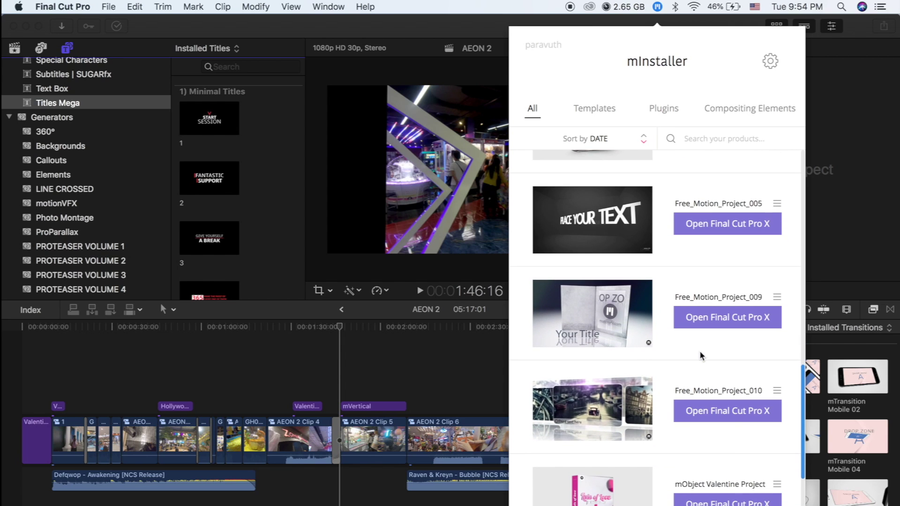
{"action": "scroll", "coordinate": [713, 387], "scroll_direction": "down", "scroll_amount": 3}
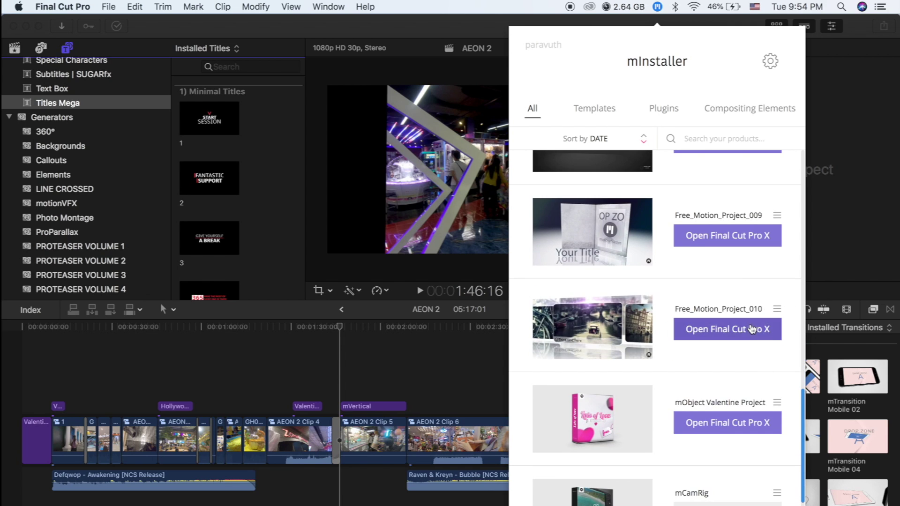
{"action": "scroll", "coordinate": [764, 333], "scroll_direction": "up", "scroll_amount": 1}
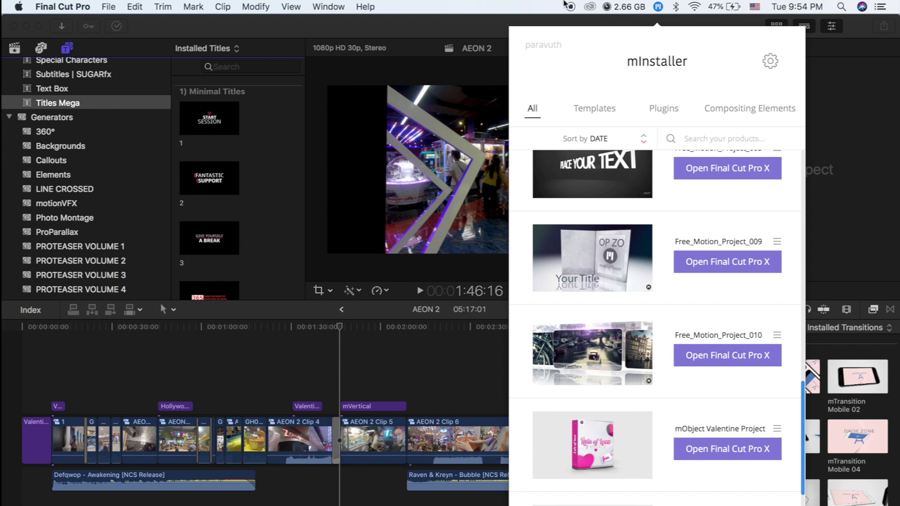
- Close mInstaller and open the Generators' motionVFX category showing its five Free_Motion generators
{"action": "left_click", "coordinate": [657, 7]}
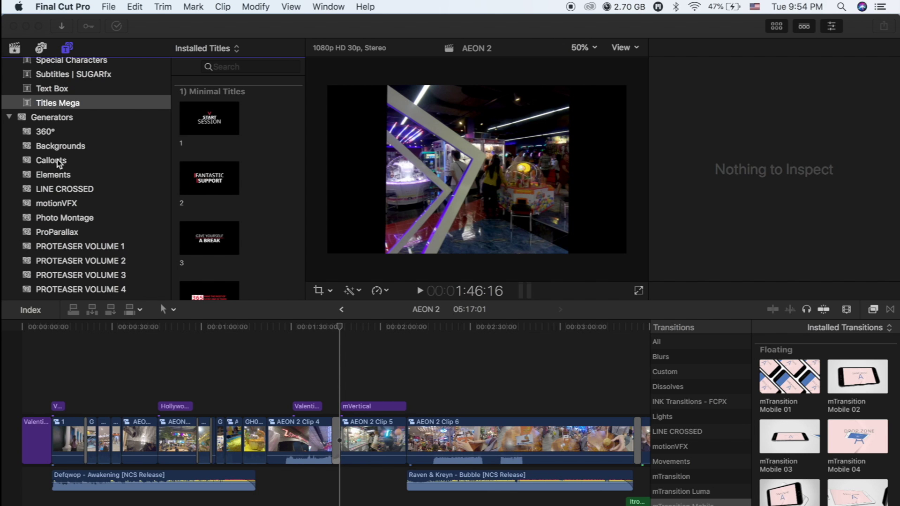
{"action": "scroll", "coordinate": [58, 159], "scroll_direction": "up", "scroll_amount": 15}
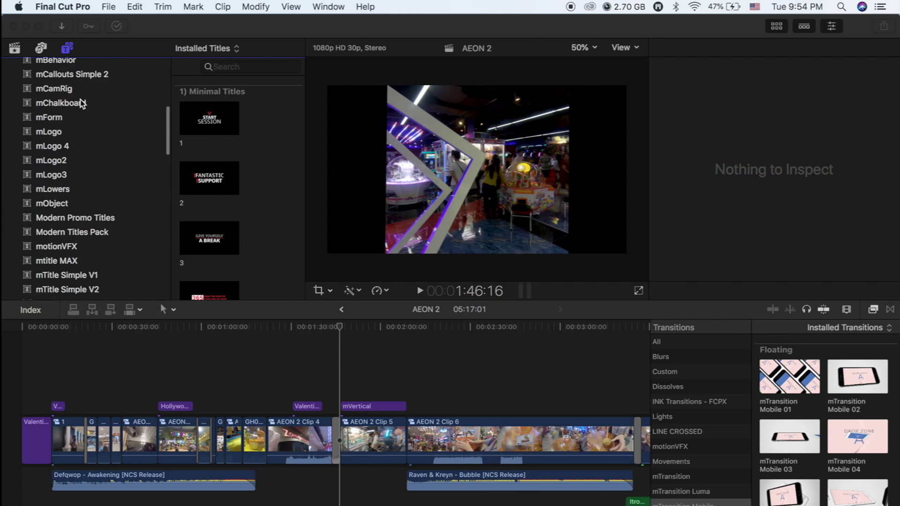
{"action": "scroll", "coordinate": [42, 145], "scroll_direction": "up", "scroll_amount": 5}
{"action": "scroll", "coordinate": [68, 189], "scroll_direction": "down", "scroll_amount": 20}
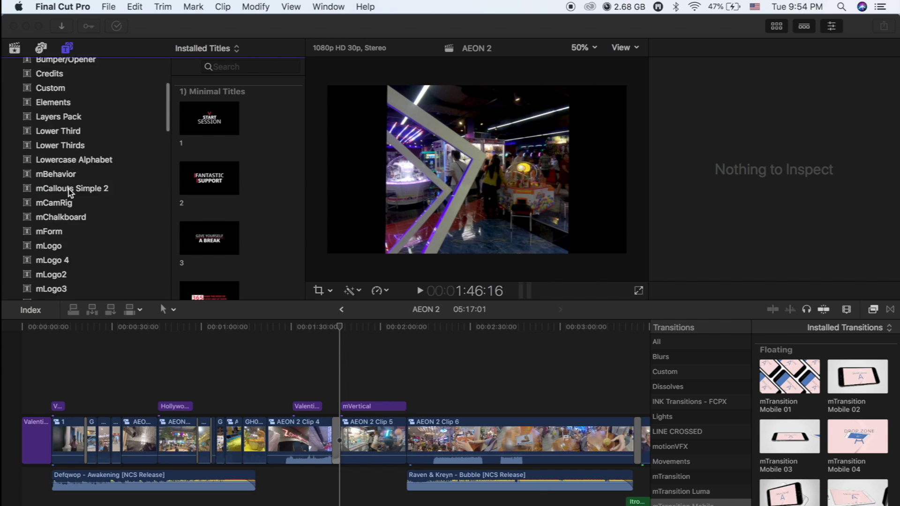
{"action": "scroll", "coordinate": [68, 190], "scroll_direction": "down", "scroll_amount": 3}
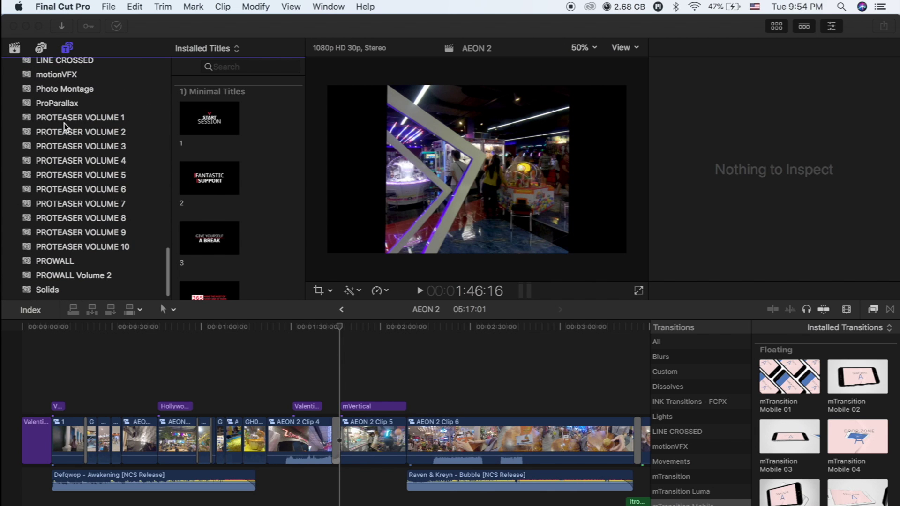
{"action": "scroll", "coordinate": [63, 122], "scroll_direction": "up", "scroll_amount": 2}
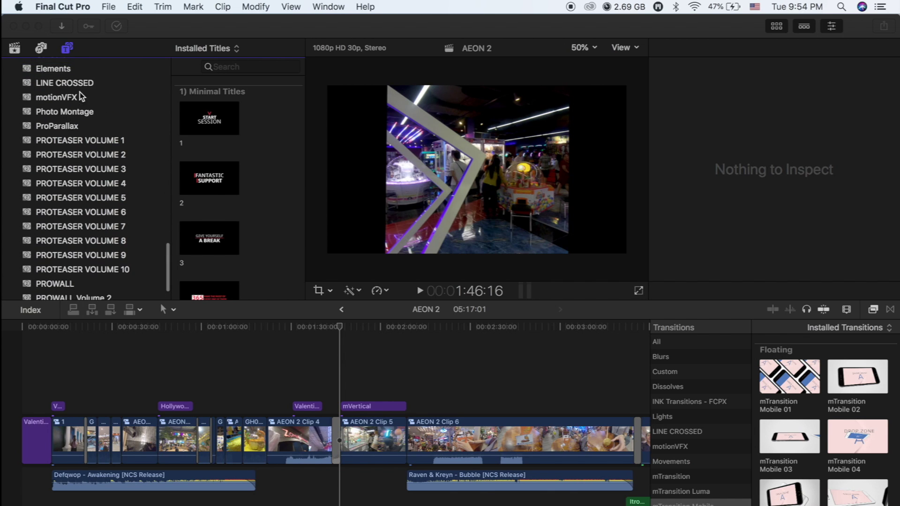
{"action": "scroll", "coordinate": [79, 95], "scroll_direction": "up", "scroll_amount": 3}
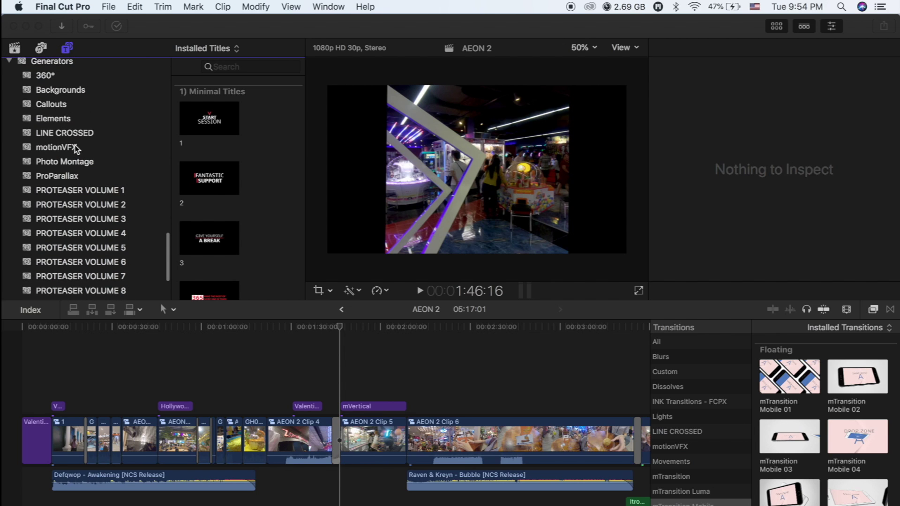
{"action": "scroll", "coordinate": [80, 148], "scroll_direction": "up", "scroll_amount": 3}
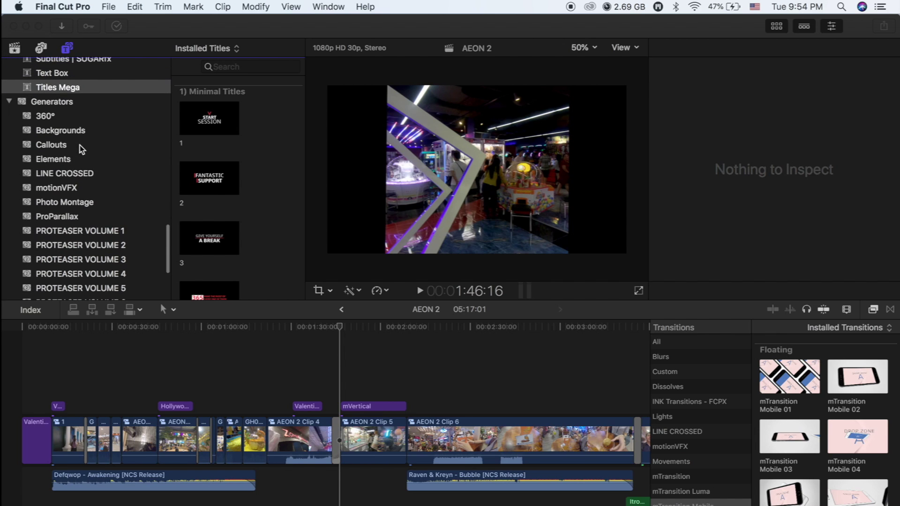
{"action": "left_click", "coordinate": [72, 190]}
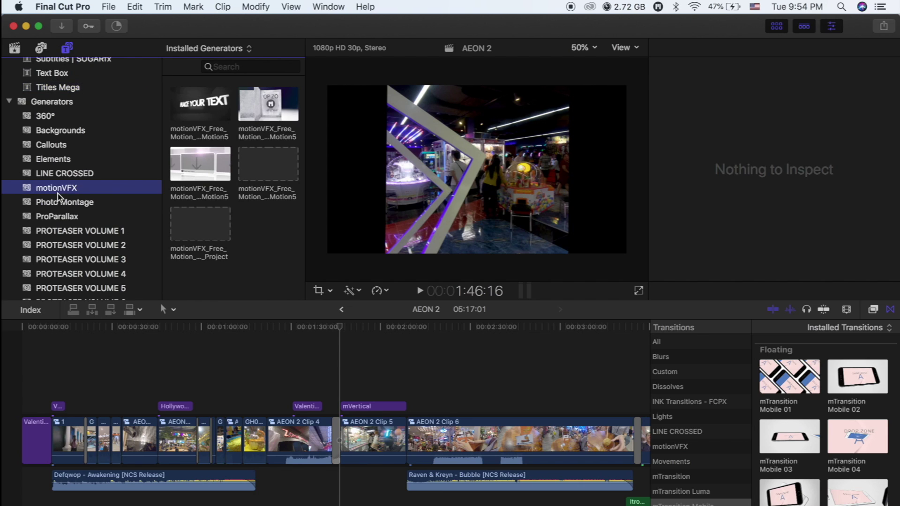
{"action": "left_click", "coordinate": [58, 193]}
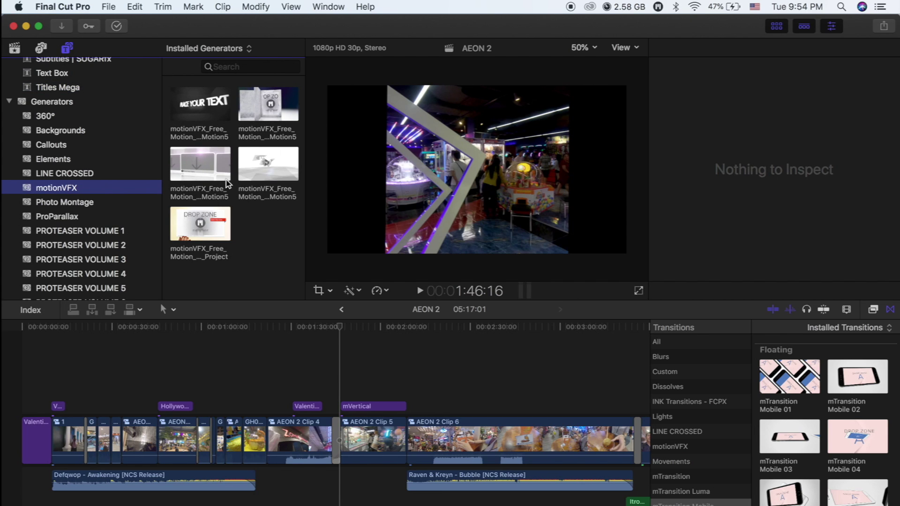
- Reopen mInstaller, scroll to confirm mCamRig and mVertical are installed, then close it
{"action": "left_click", "coordinate": [658, 7]}
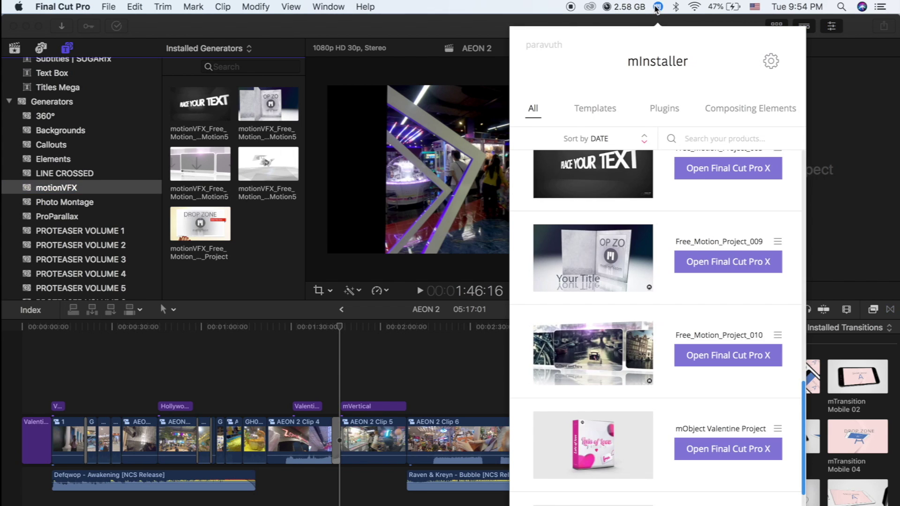
{"action": "scroll", "coordinate": [619, 340], "scroll_direction": "down", "scroll_amount": 2}
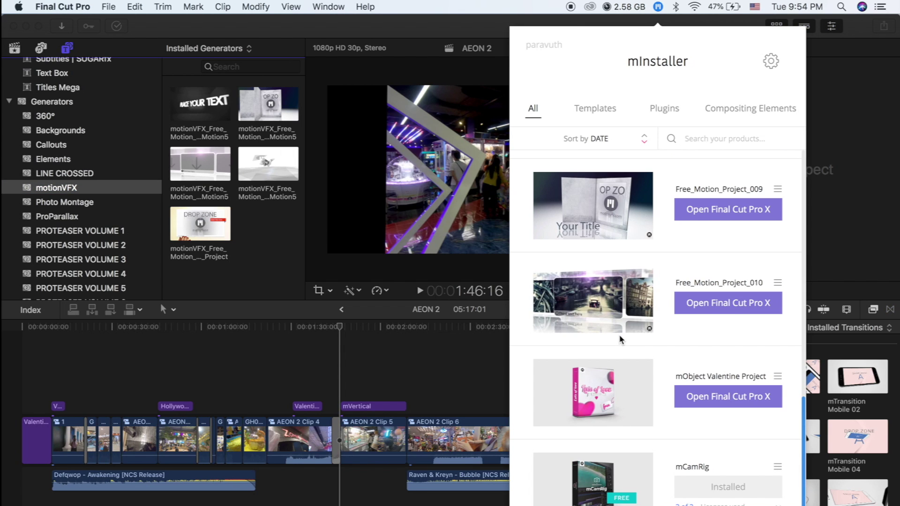
{"action": "scroll", "coordinate": [619, 333], "scroll_direction": "down", "scroll_amount": 3}
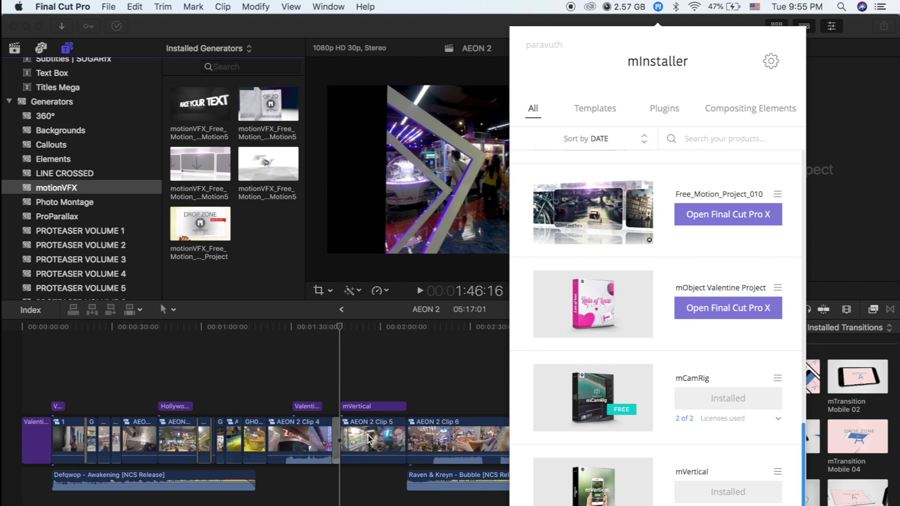
{"action": "left_click", "coordinate": [347, 367]}
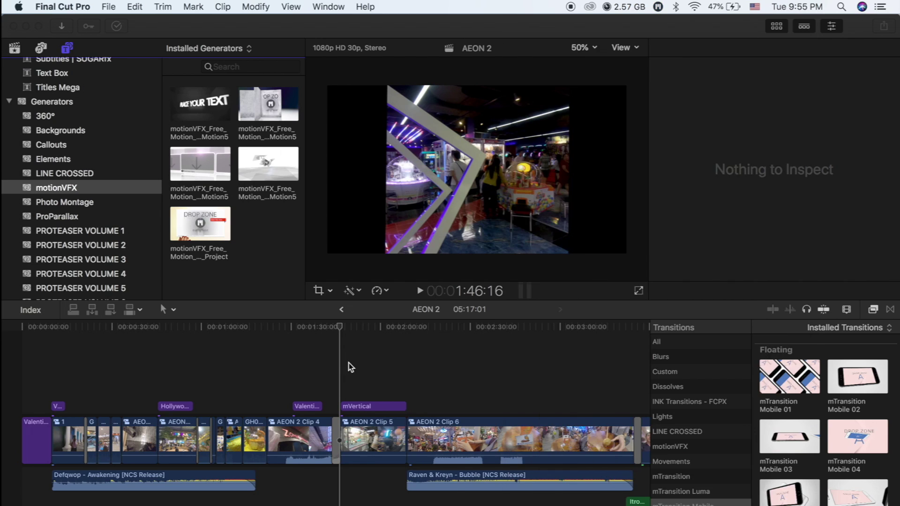
- Set the playhead in AEON 2 Clip 6 and drag the DROP ZONE generator onto the timeline
{"action": "left_click", "coordinate": [427, 376]}
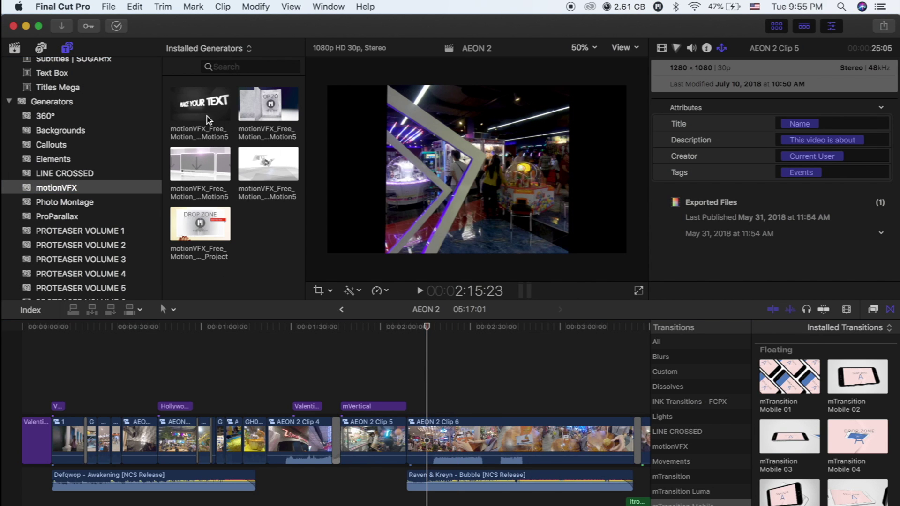
{"action": "left_click", "coordinate": [269, 171]}
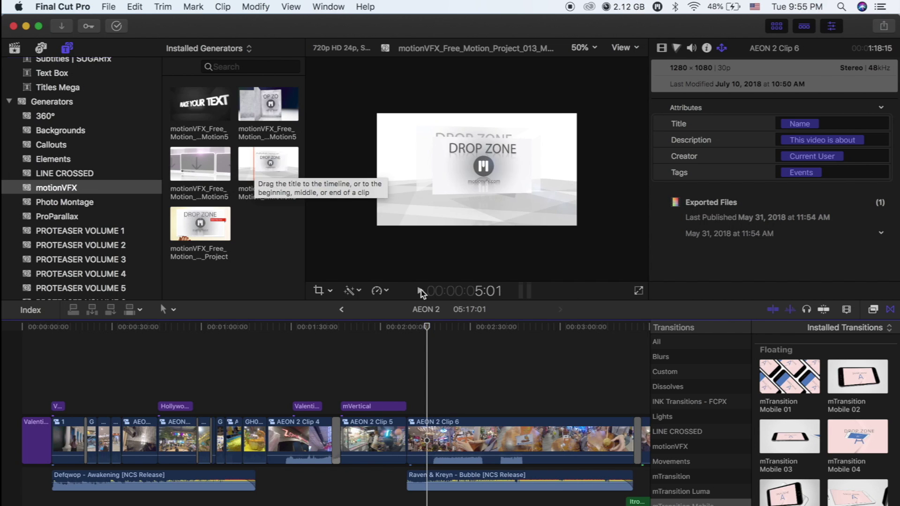
{"action": "left_click_drag", "start_coordinate": [420, 293], "coordinate": [455, 388]}
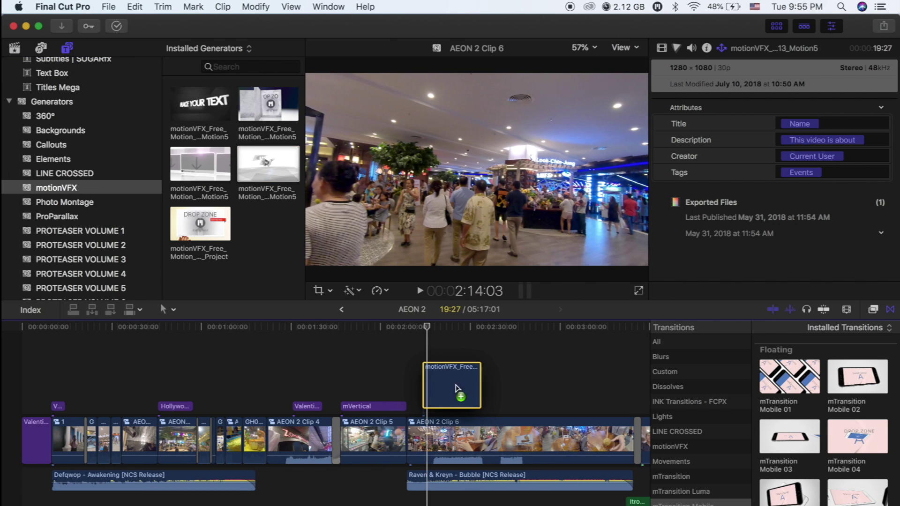